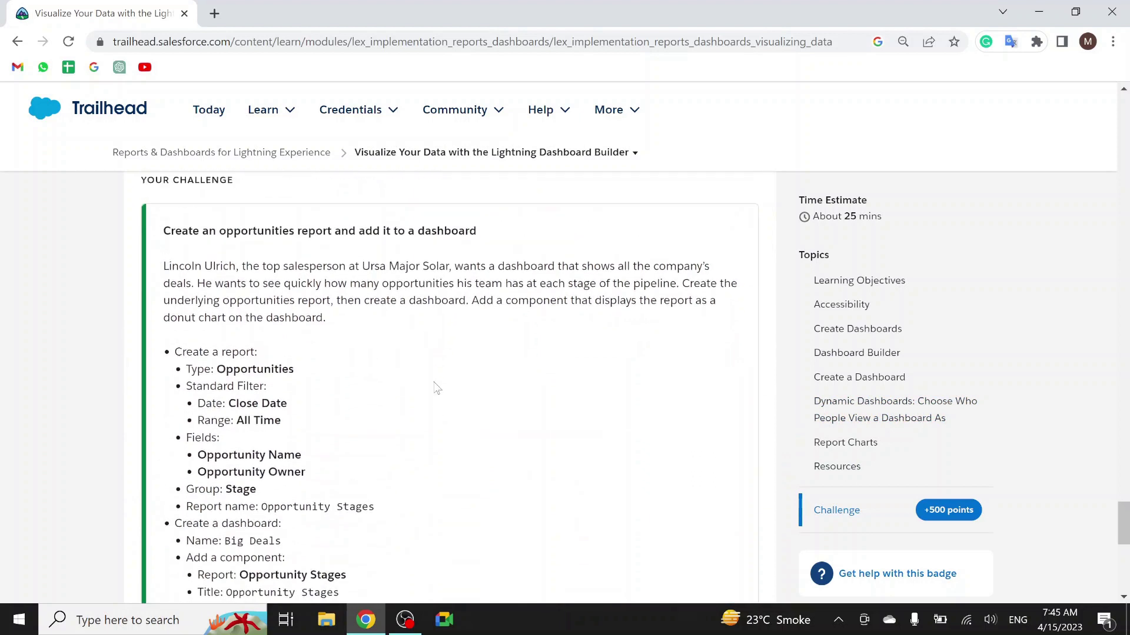
- Launch the hands-on Salesforce org from the Trailhead challenge on creating an opportunities report and dashboard
{"action": "left_click_drag", "start_coordinate": [160, 248], "coordinate": [486, 259]}
{"action": "left_click", "coordinate": [488, 255]}
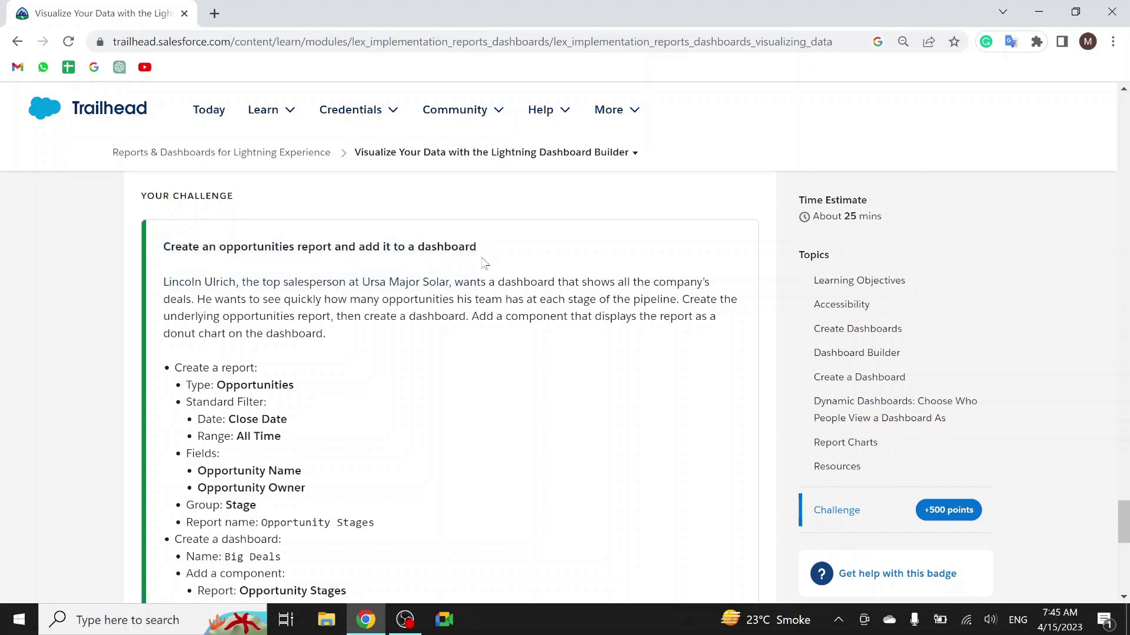
{"action": "scroll", "coordinate": [465, 294], "scroll_direction": "down", "scroll_amount": 3}
{"action": "left_click", "coordinate": [697, 466]}
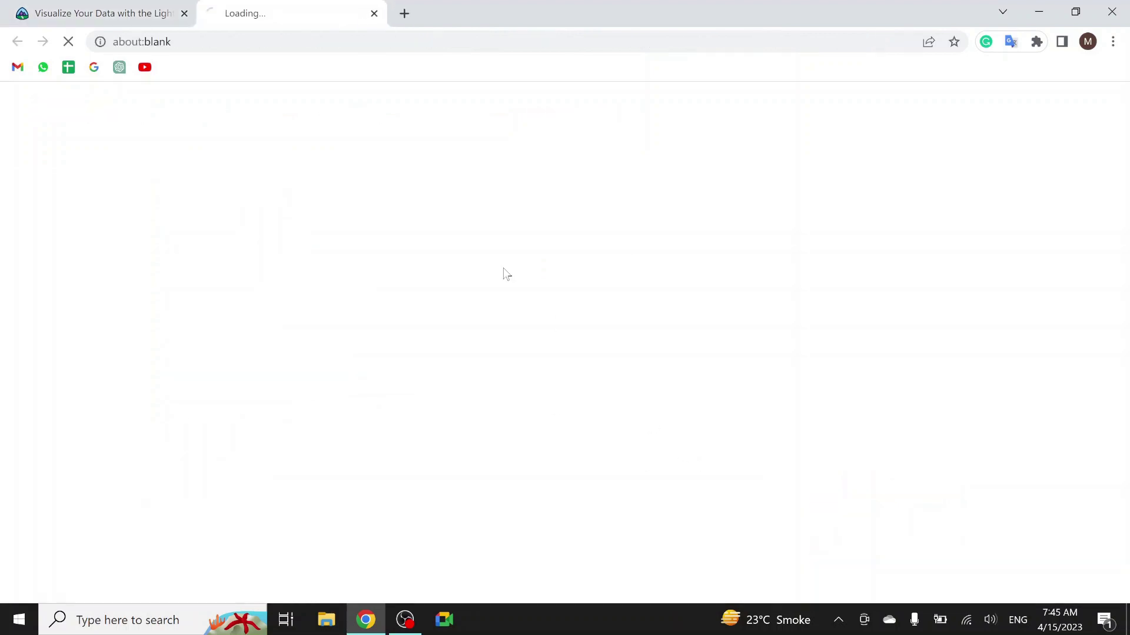
- Return to the Trailhead challenge and read its description and the requirements for the report and dashboard
{"action": "left_click", "coordinate": [132, 9]}
{"action": "scroll", "coordinate": [411, 353], "scroll_direction": "up", "scroll_amount": 2}
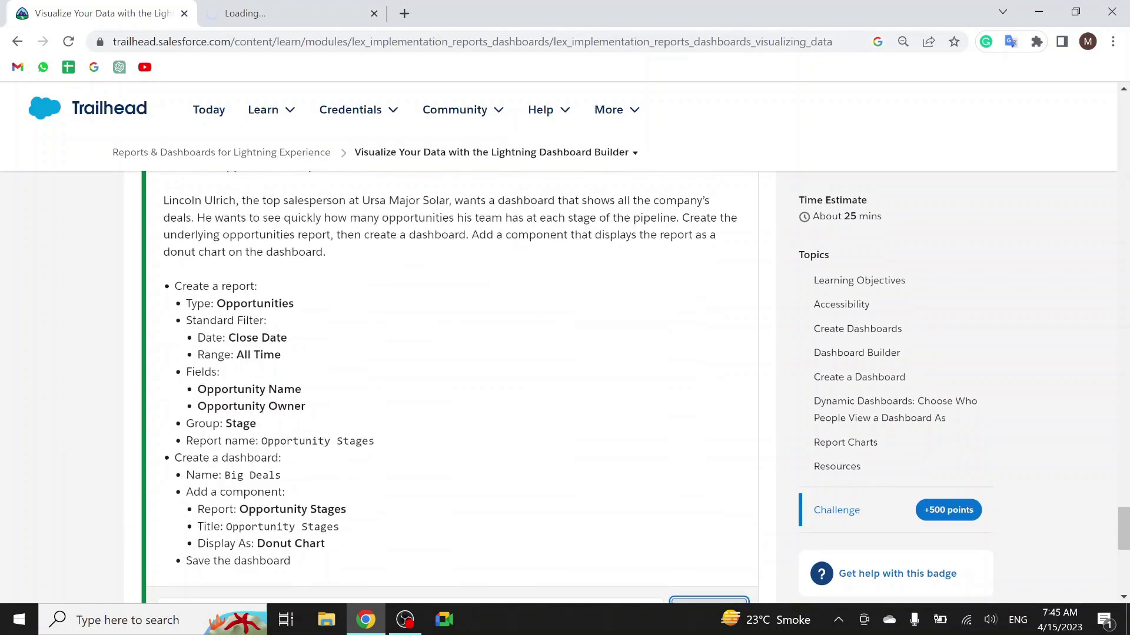
{"action": "scroll", "coordinate": [453, 382], "scroll_direction": "up", "scroll_amount": 2}
{"action": "left_click_drag", "start_coordinate": [163, 282], "coordinate": [704, 282]}
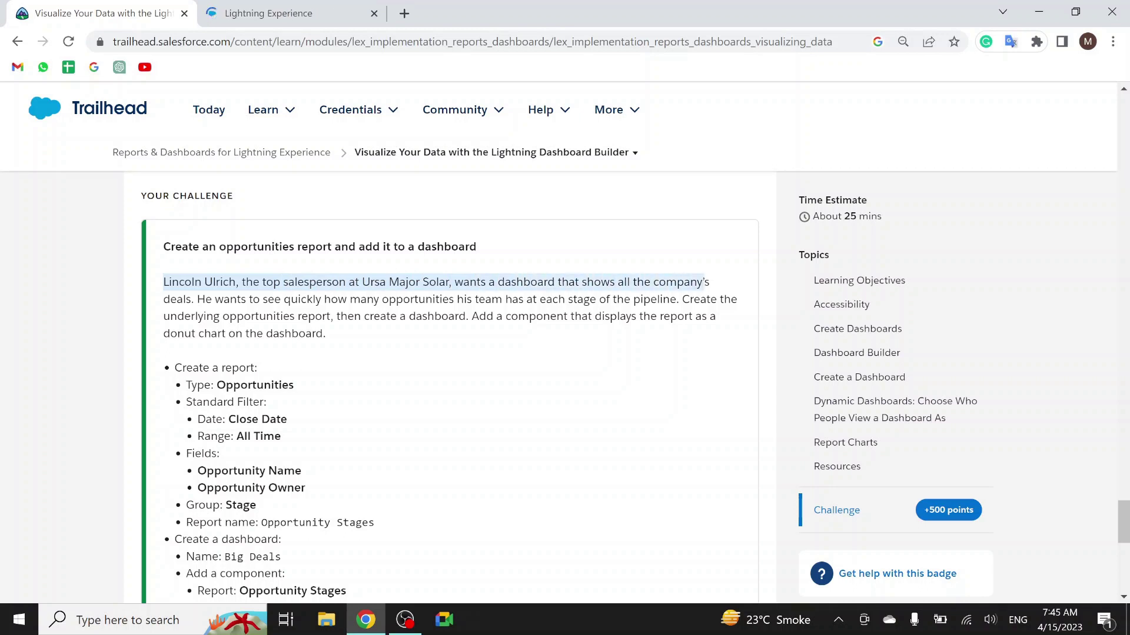
{"action": "left_click_drag", "start_coordinate": [163, 299], "coordinate": [717, 299]}
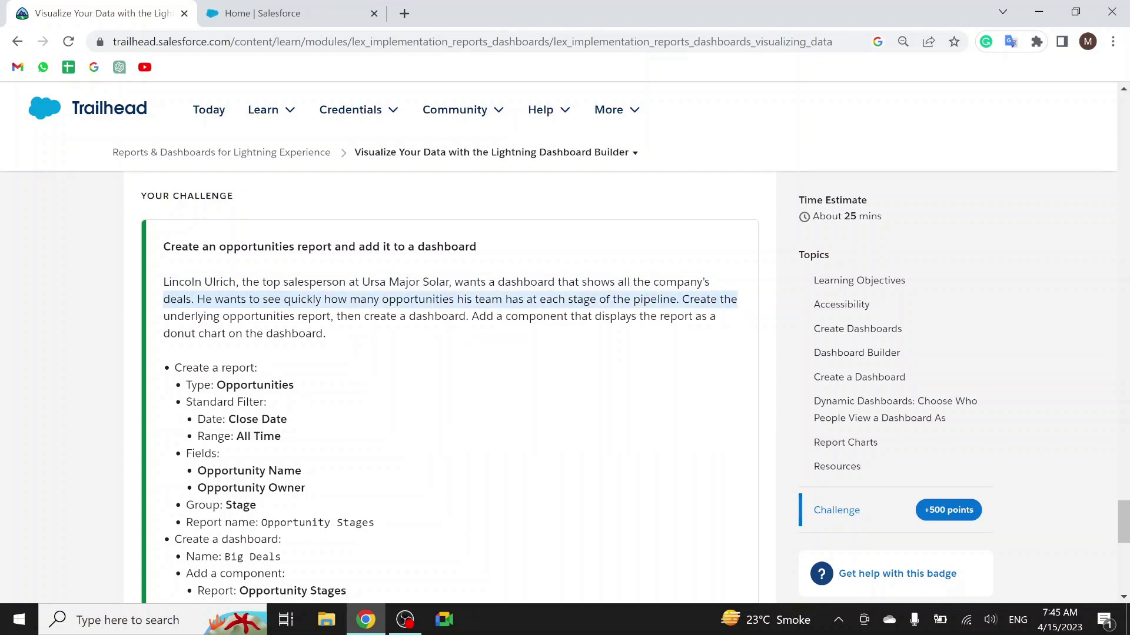
{"action": "left_click_drag", "start_coordinate": [160, 317], "coordinate": [718, 317]}
{"action": "left_click_drag", "start_coordinate": [164, 335], "coordinate": [311, 334]}
{"action": "left_click", "coordinate": [337, 349]}
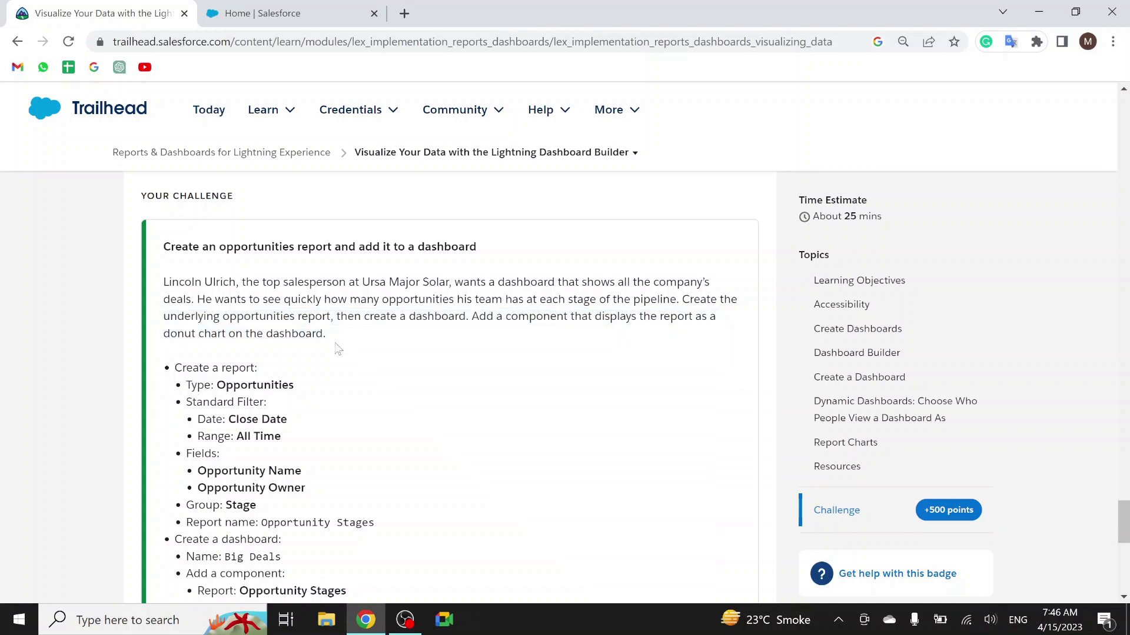
{"action": "left_click_drag", "start_coordinate": [175, 367], "coordinate": [257, 368]}
{"action": "left_click", "coordinate": [303, 346]}
{"action": "scroll", "coordinate": [303, 344], "scroll_direction": "down", "scroll_amount": 1}
{"action": "left_click_drag", "start_coordinate": [174, 288], "coordinate": [257, 289]}
- Open the Reports list in the Salesforce org, and check the required report type in the Trailhead challenge
{"action": "left_click", "coordinate": [314, 22]}
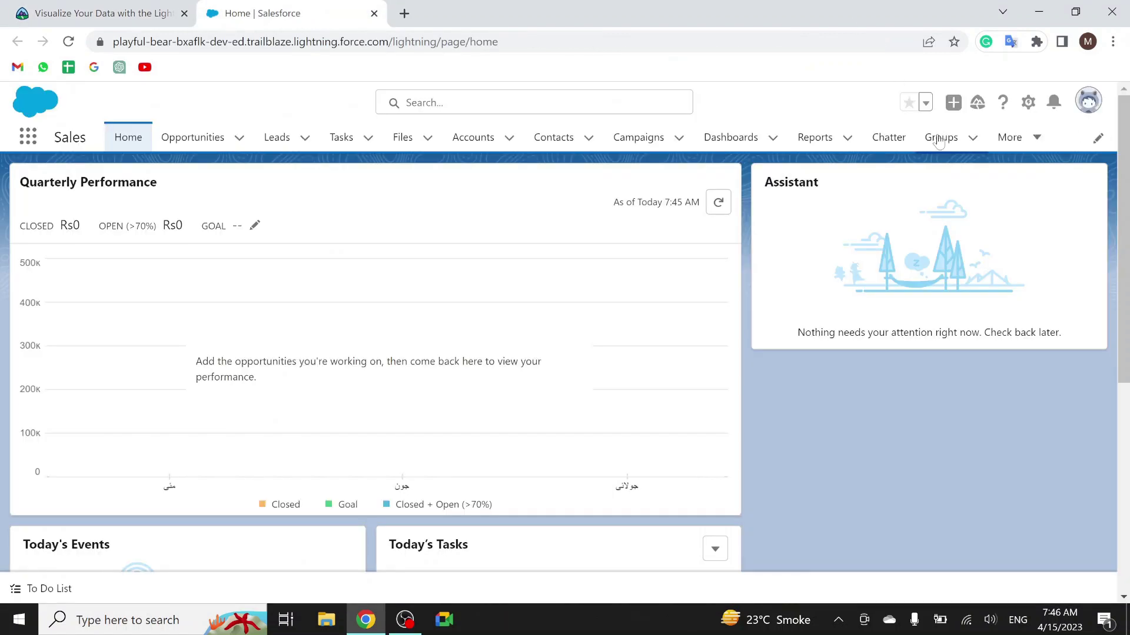
{"action": "left_click", "coordinate": [824, 147]}
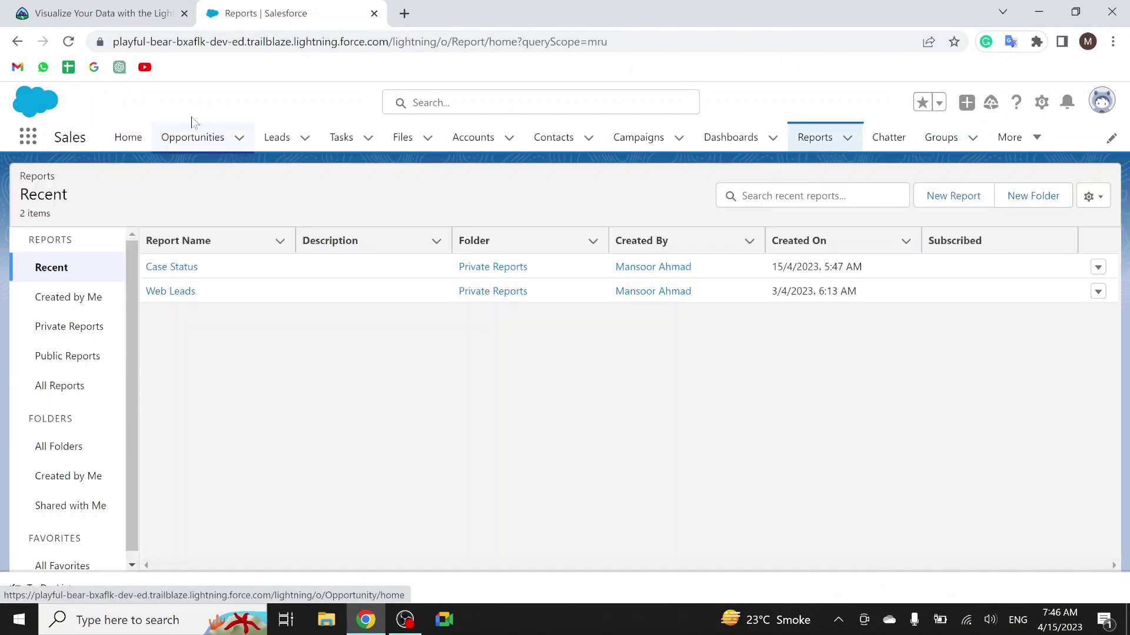
{"action": "left_click", "coordinate": [106, 13]}
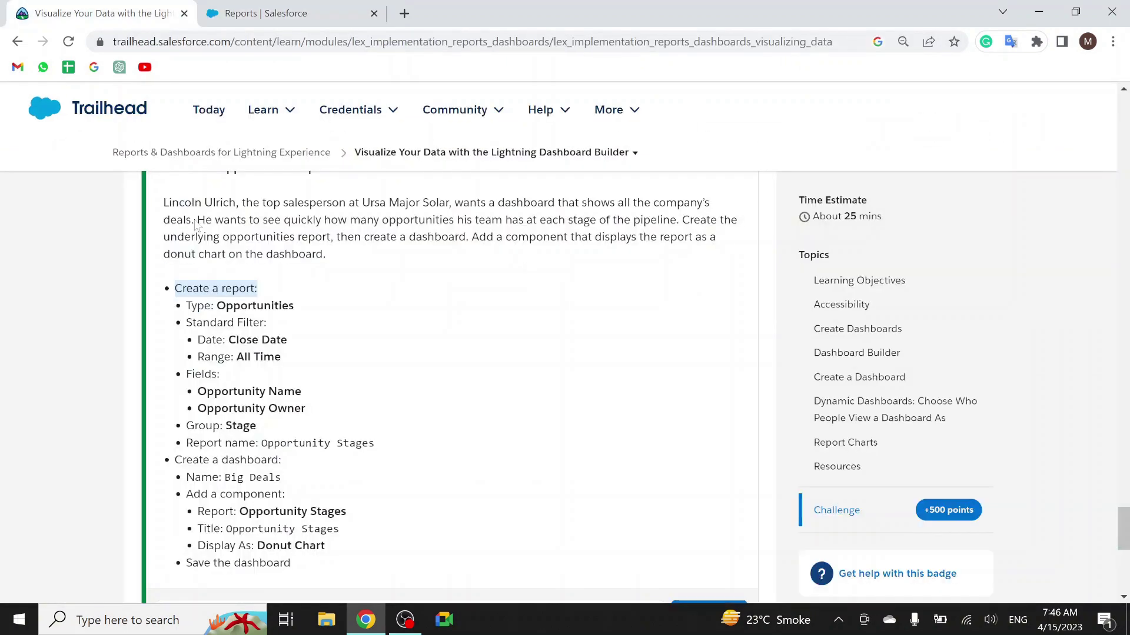
{"action": "left_click_drag", "start_coordinate": [294, 306], "coordinate": [188, 316]}
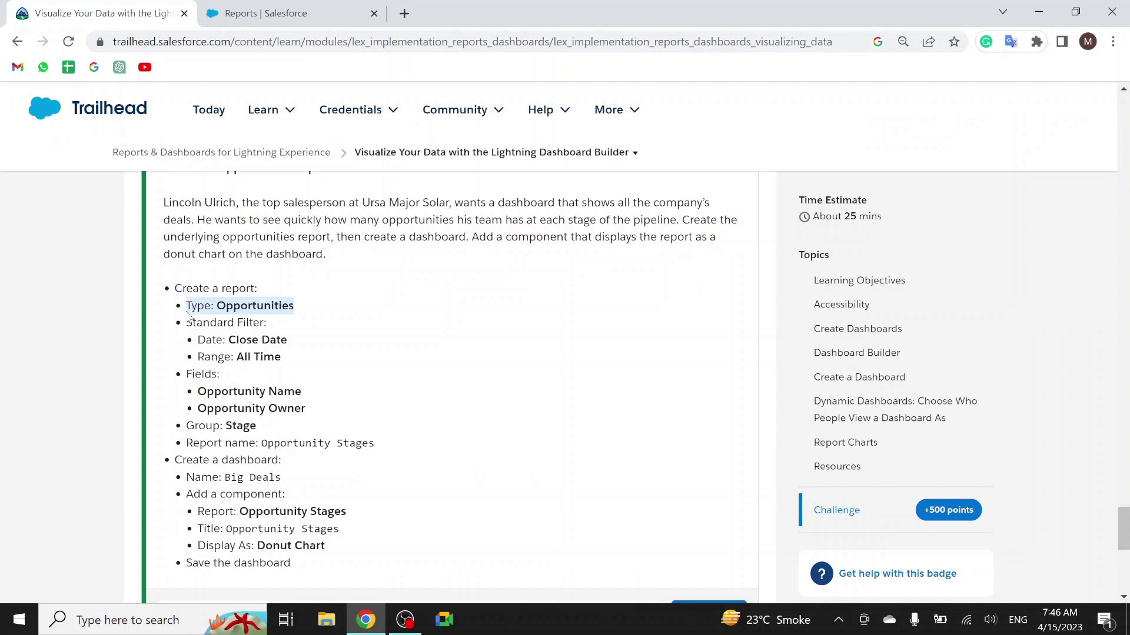
- Start a new report in the Salesforce org using the standard Opportunities report type
{"action": "left_click", "coordinate": [331, 21]}
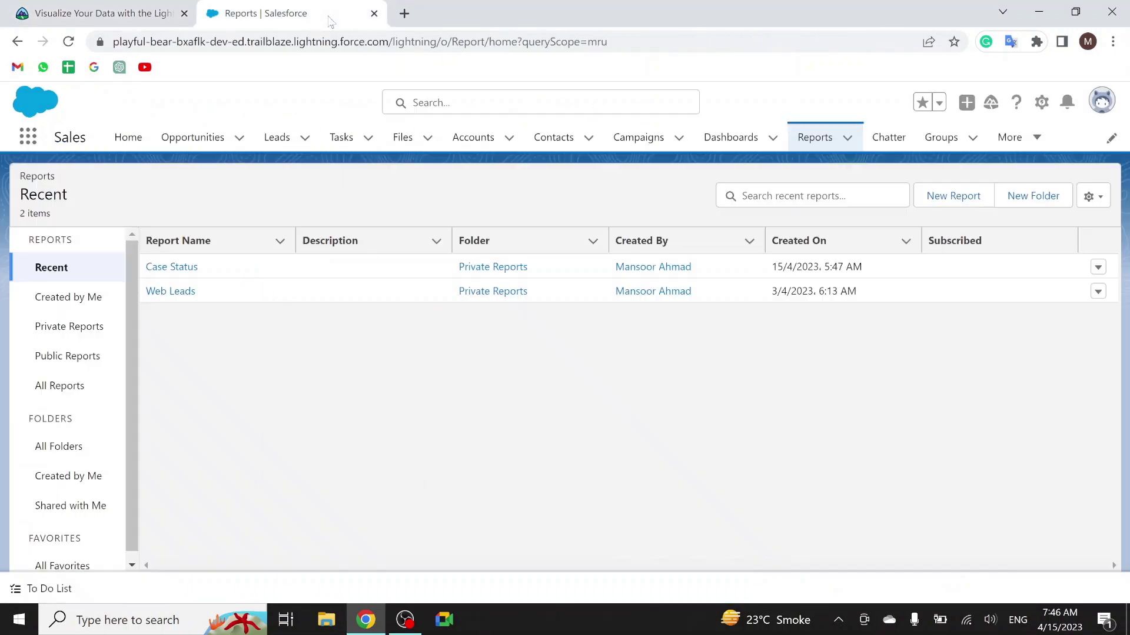
{"action": "left_click", "coordinate": [968, 197]}
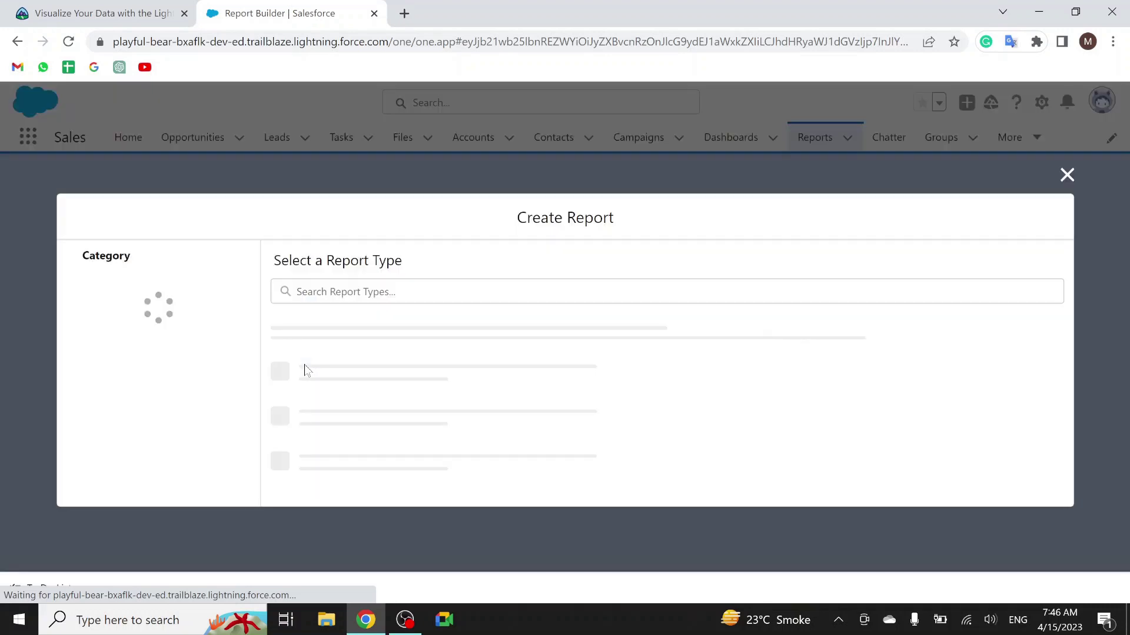
{"action": "left_click", "coordinate": [151, 324]}
{"action": "left_click", "coordinate": [341, 292]}
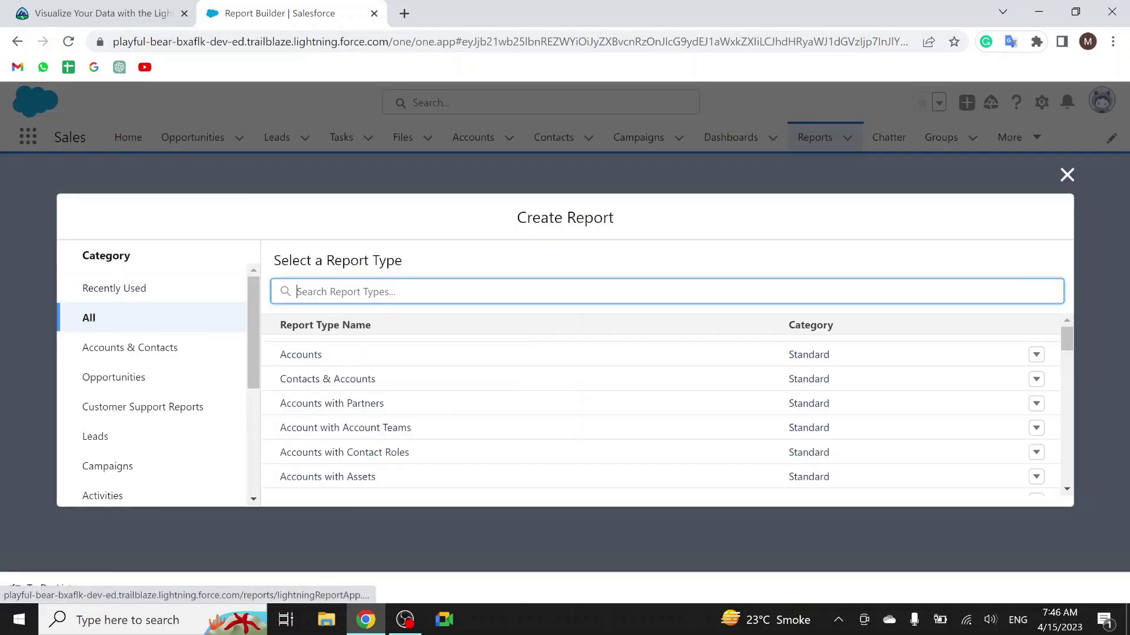
{"action": "type", "text": "opp"}
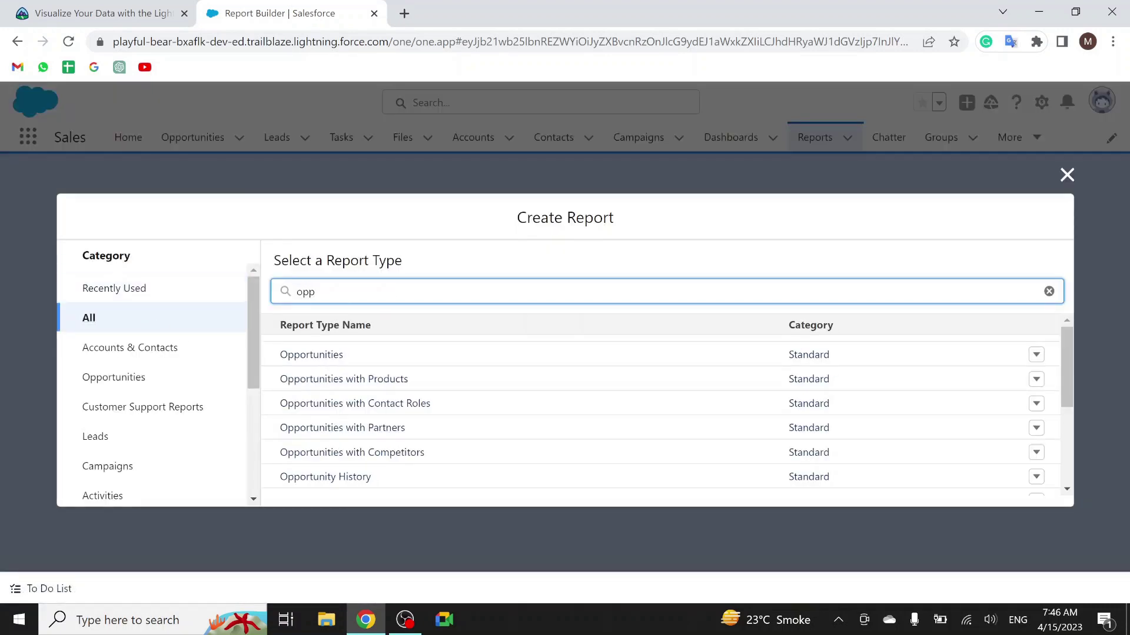
{"action": "left_click", "coordinate": [333, 355]}
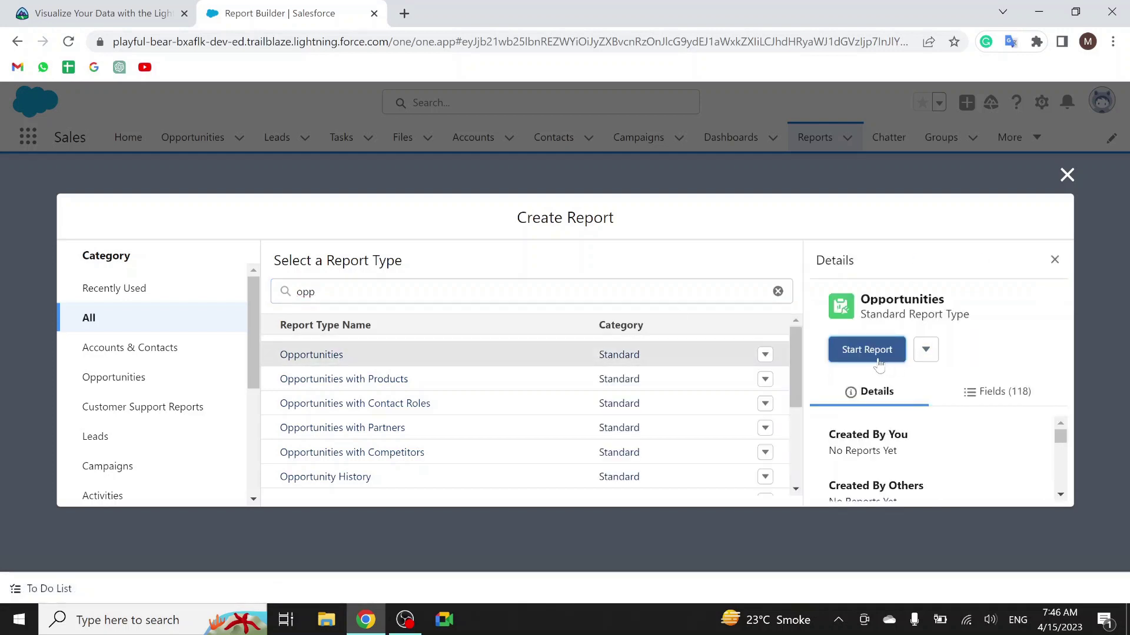
{"action": "left_click", "coordinate": [866, 351]}
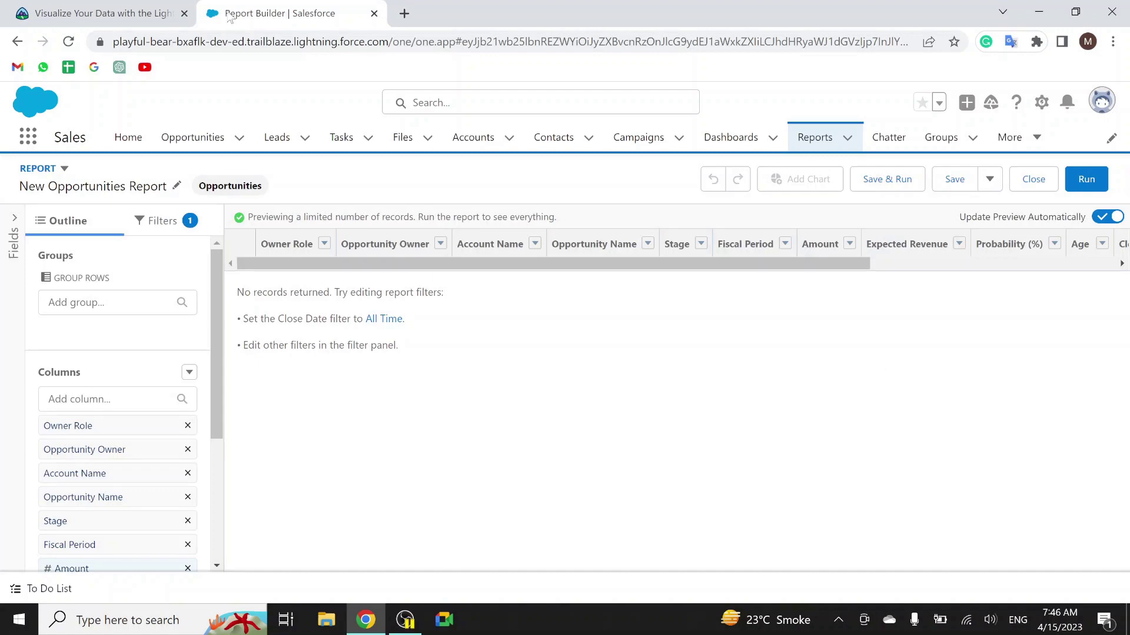
- Check the challenge's standard filter requirements and set the report's date filter to Close Date with the range All Time
{"action": "left_click", "coordinate": [168, 24]}
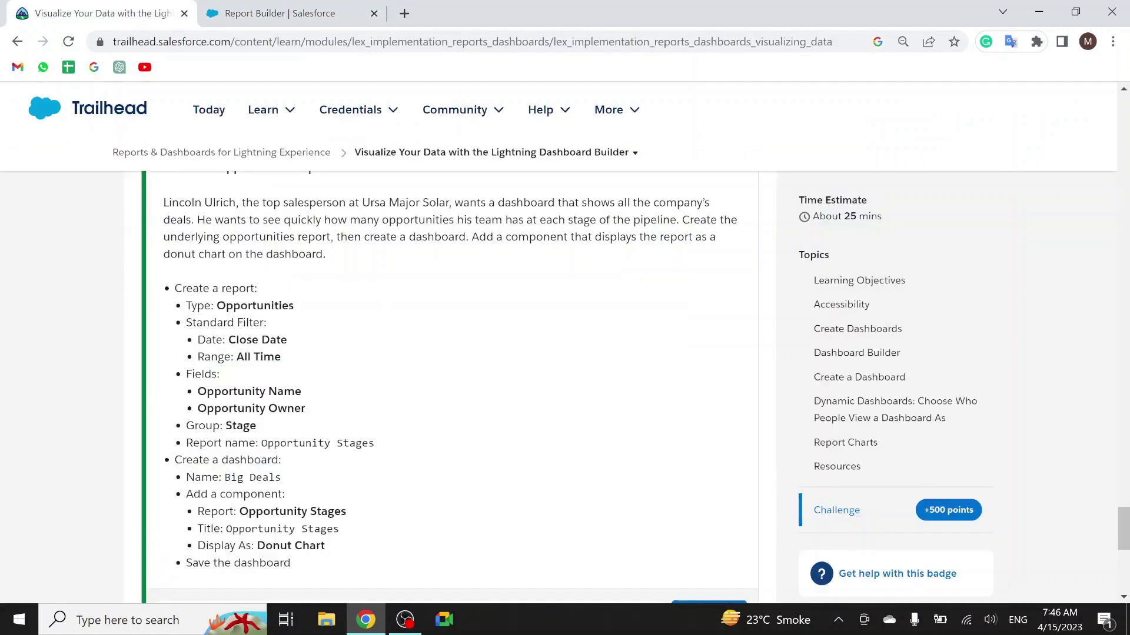
{"action": "left_click_drag", "start_coordinate": [187, 322], "coordinate": [266, 322]}
{"action": "left_click", "coordinate": [269, 323]}
{"action": "left_click_drag", "start_coordinate": [197, 340], "coordinate": [287, 340]}
{"action": "left_click_drag", "start_coordinate": [198, 357], "coordinate": [281, 357]}
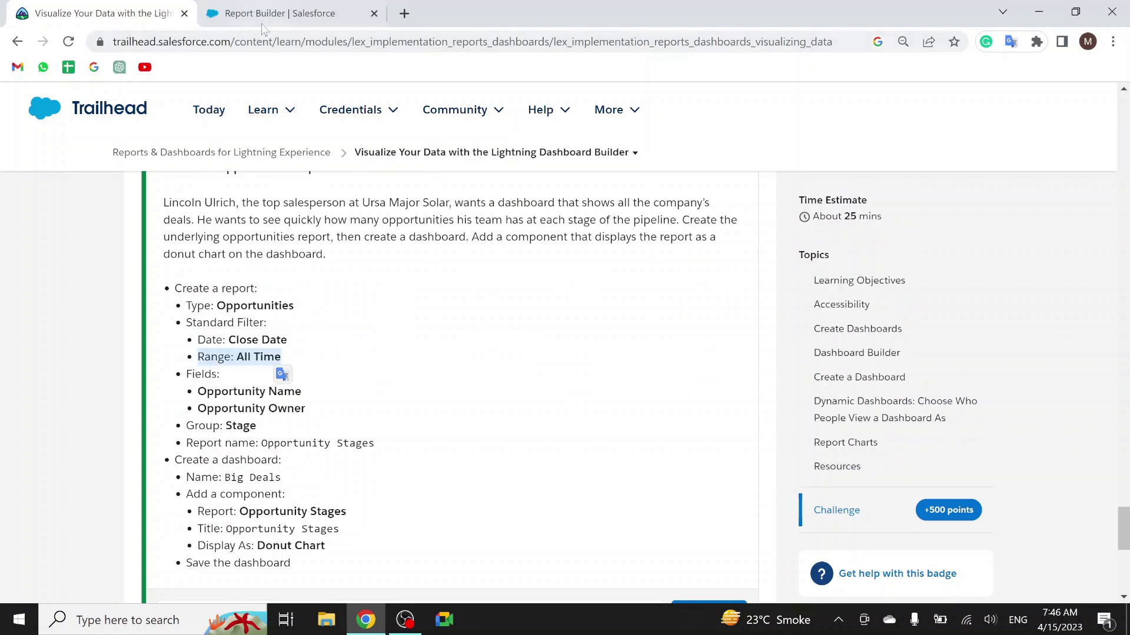
{"action": "left_click", "coordinate": [265, 14]}
{"action": "left_click", "coordinate": [156, 221]}
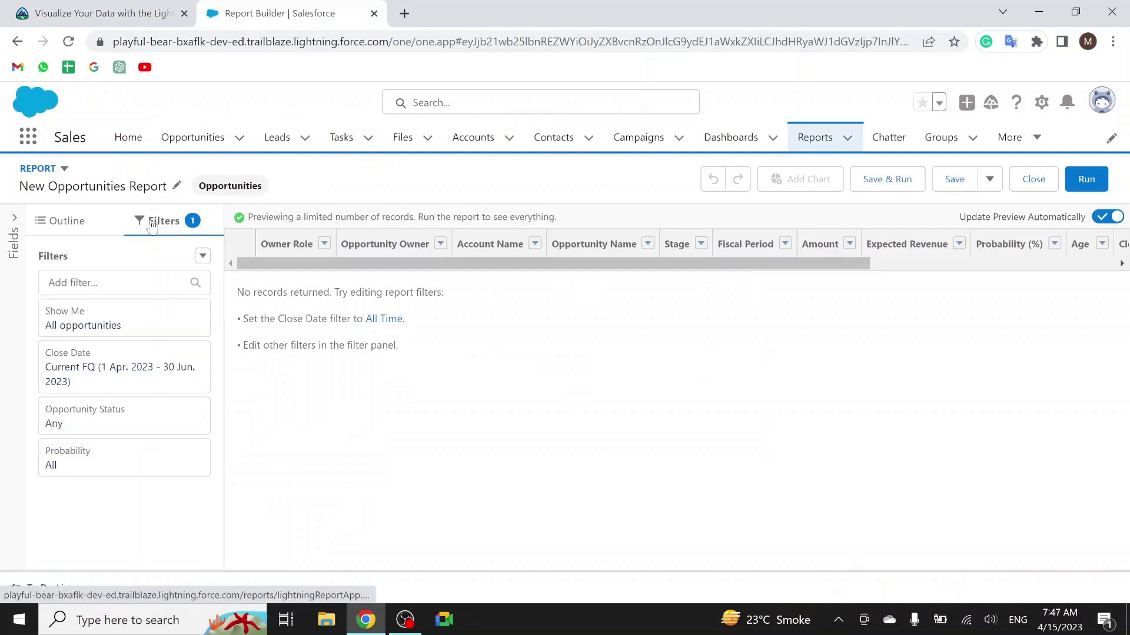
{"action": "left_click", "coordinate": [81, 378]}
{"action": "left_click", "coordinate": [356, 342]}
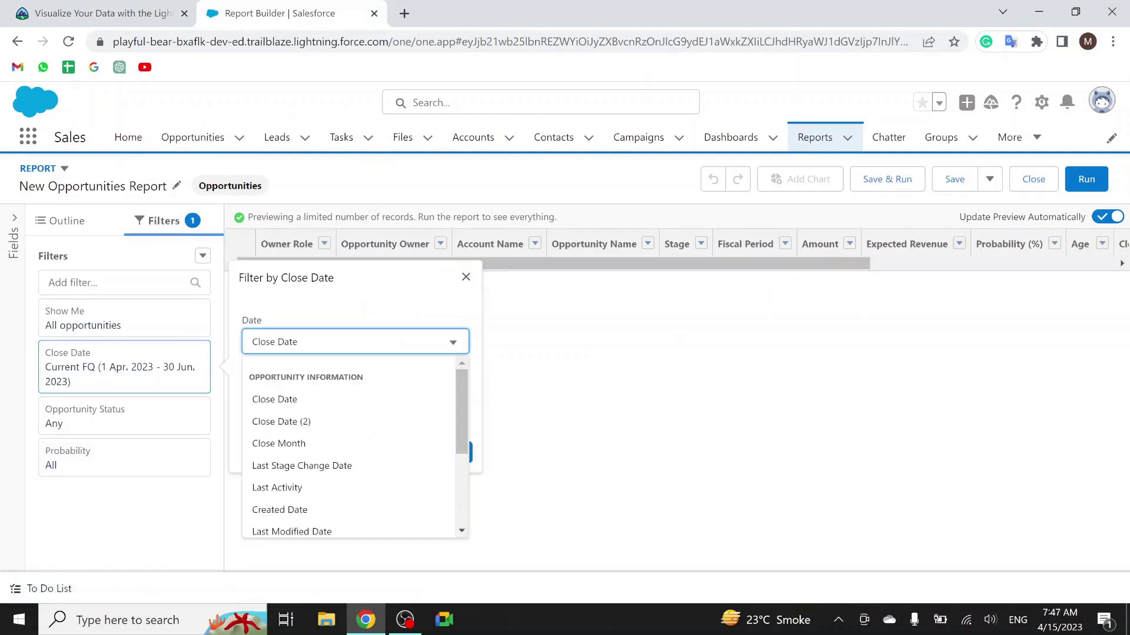
{"action": "left_click", "coordinate": [308, 399]}
{"action": "left_click", "coordinate": [303, 395]}
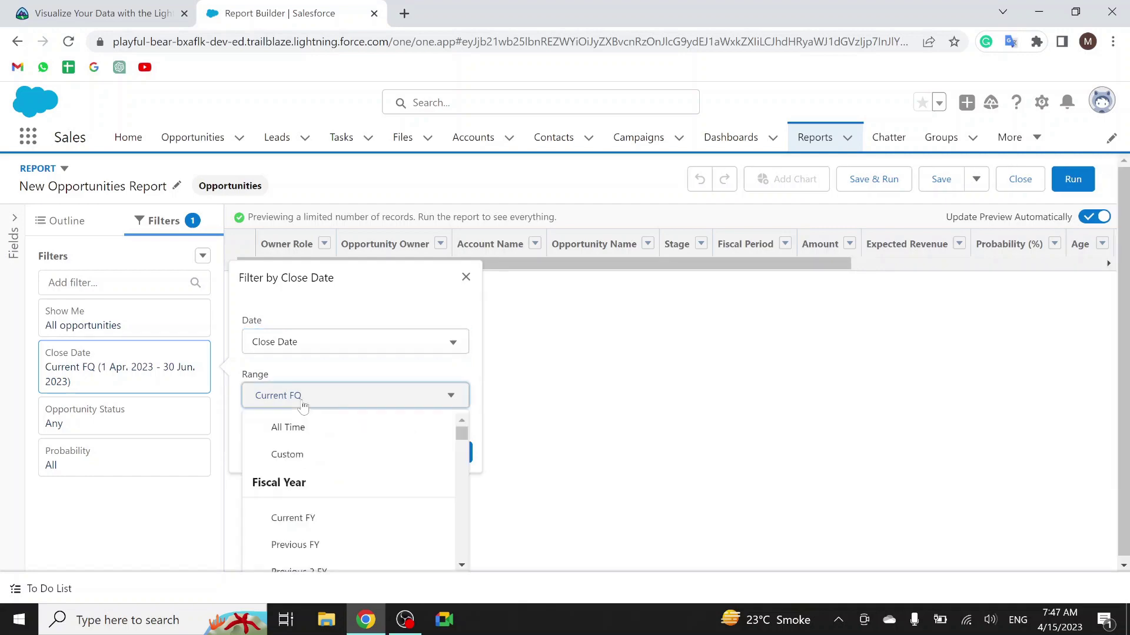
{"action": "left_click", "coordinate": [301, 430]}
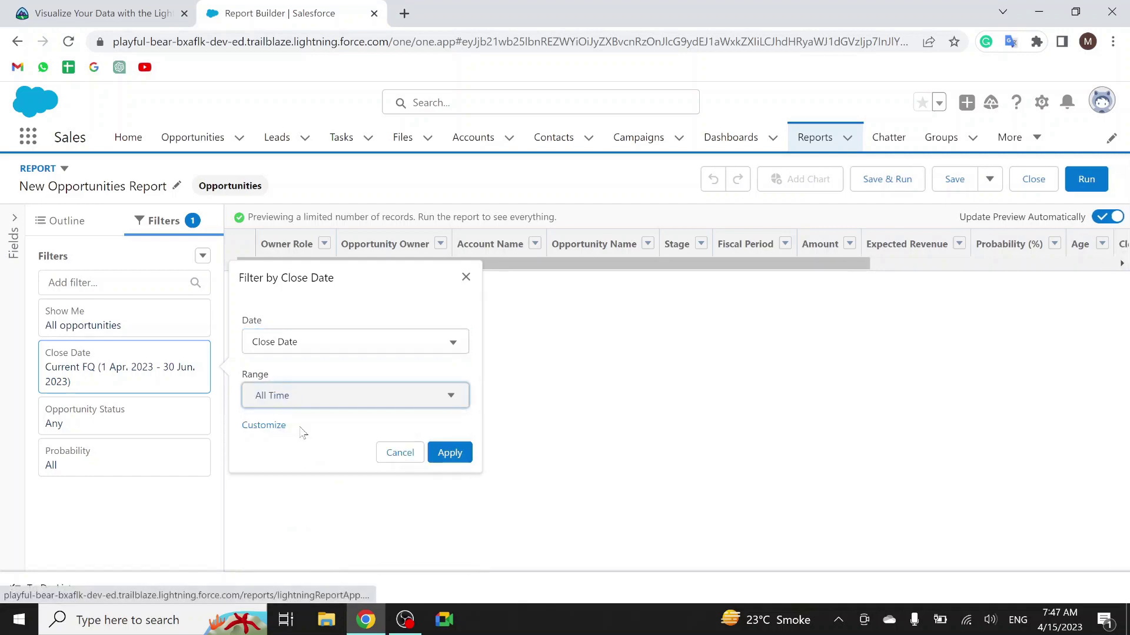
{"action": "left_click", "coordinate": [467, 456]}
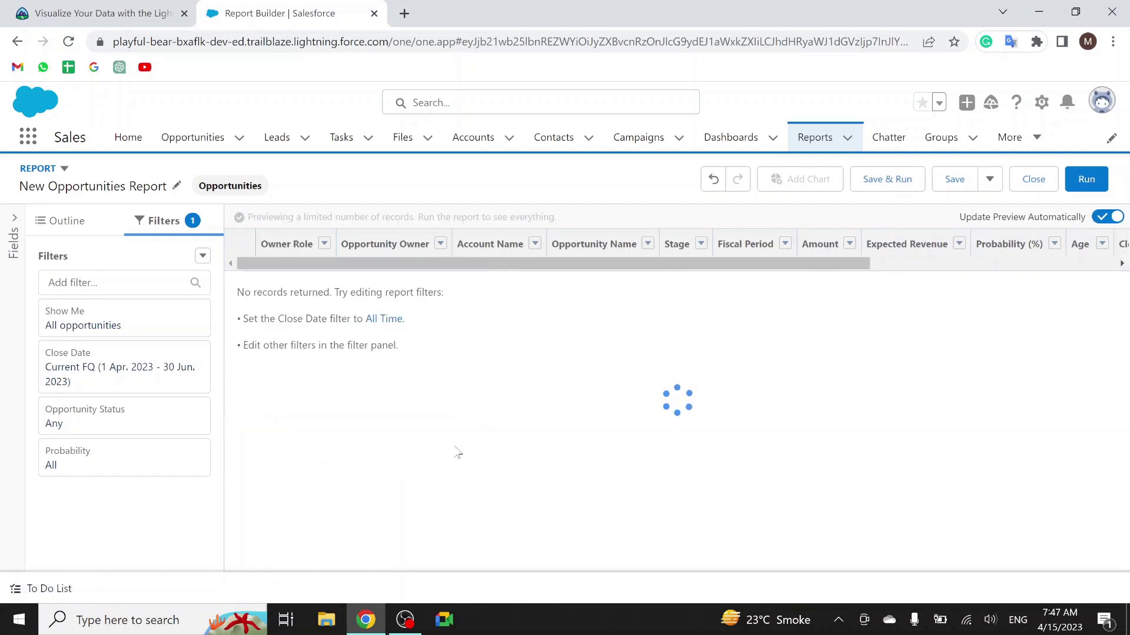
- Check the required fields in the challenge and move the Opportunity Name column to the first position in the report
{"action": "left_click", "coordinate": [125, 23]}
{"action": "left_click", "coordinate": [228, 377]}
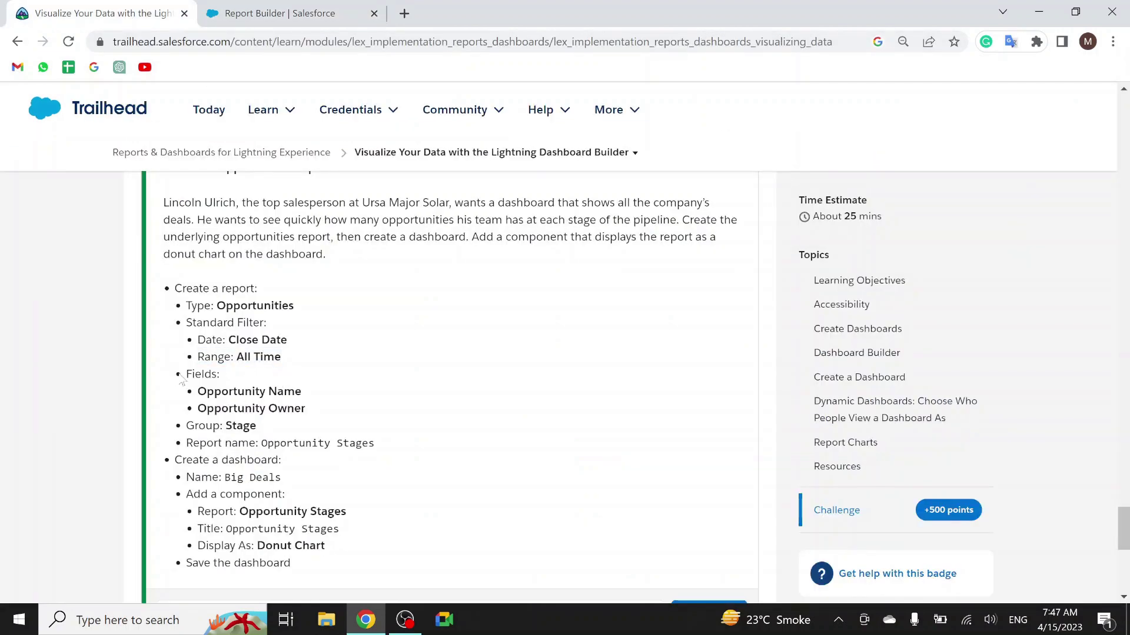
{"action": "double_click", "coordinate": [201, 375]}
{"action": "left_click_drag", "start_coordinate": [325, 397], "coordinate": [195, 394]}
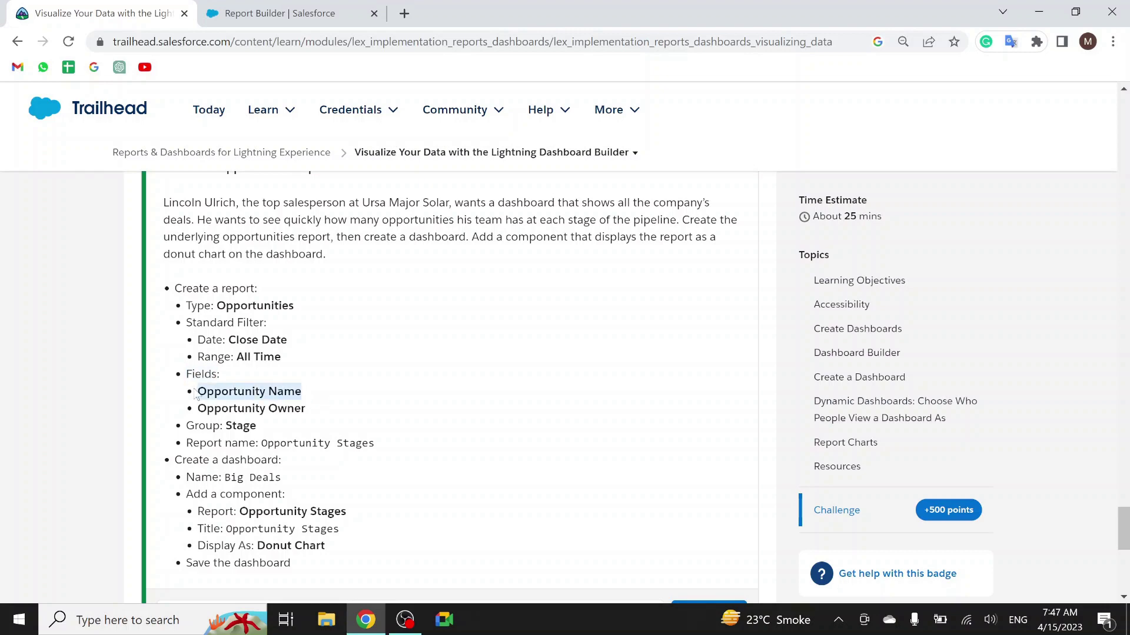
{"action": "left_click", "coordinate": [300, 14]}
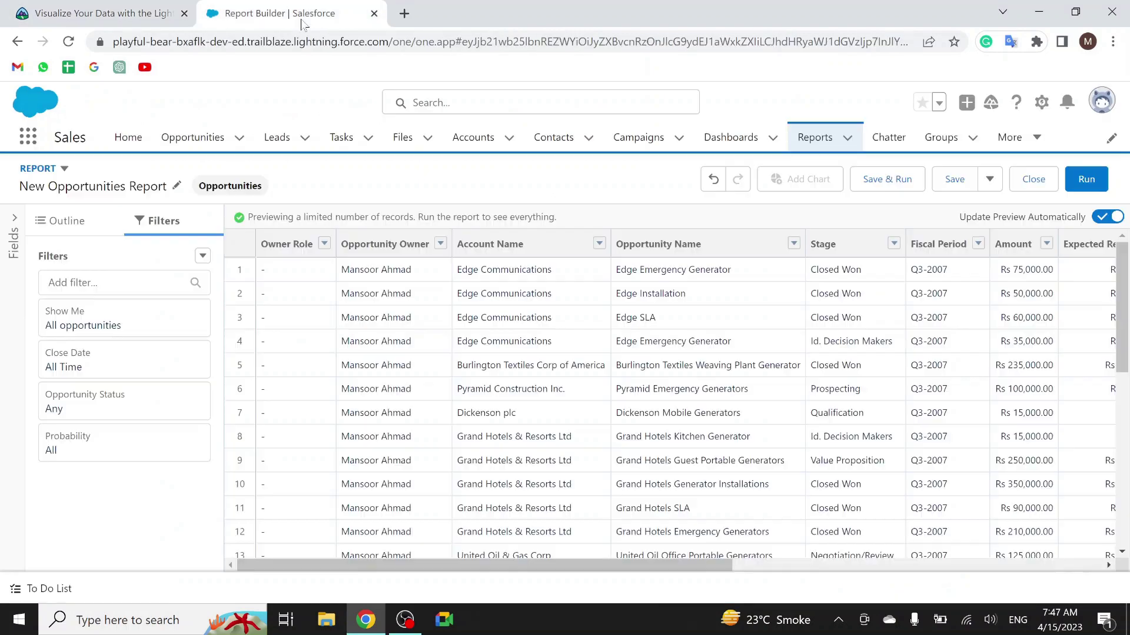
{"action": "left_click", "coordinate": [68, 221]}
{"action": "scroll", "coordinate": [123, 513], "scroll_direction": "down", "scroll_amount": 2}
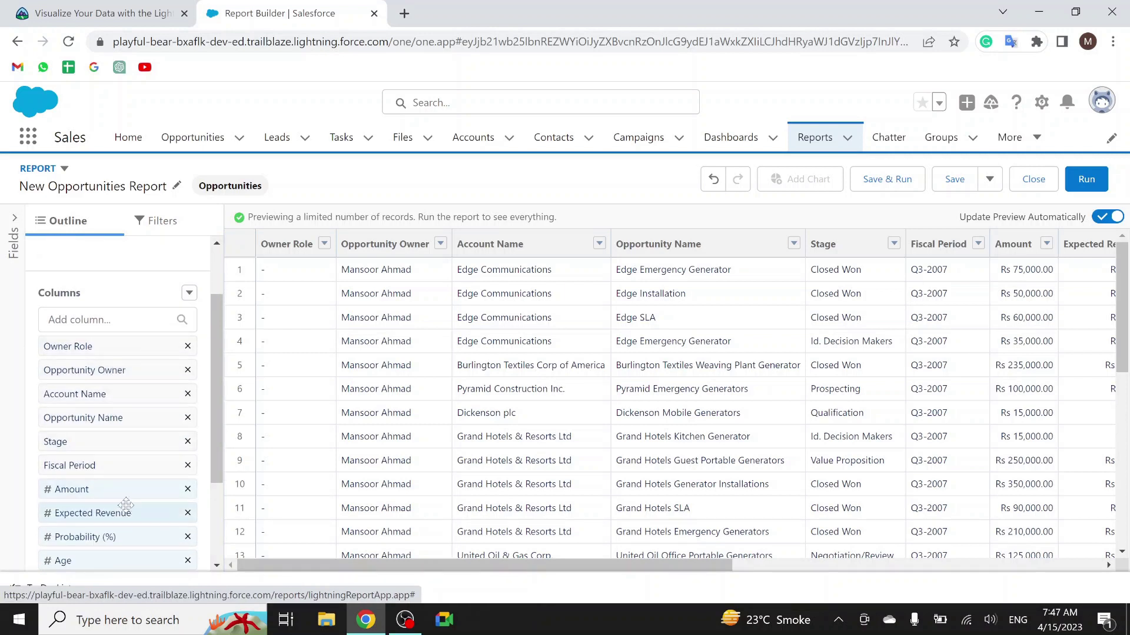
{"action": "left_click", "coordinate": [129, 422]}
{"action": "left_click_drag", "start_coordinate": [129, 422], "coordinate": [130, 342]}
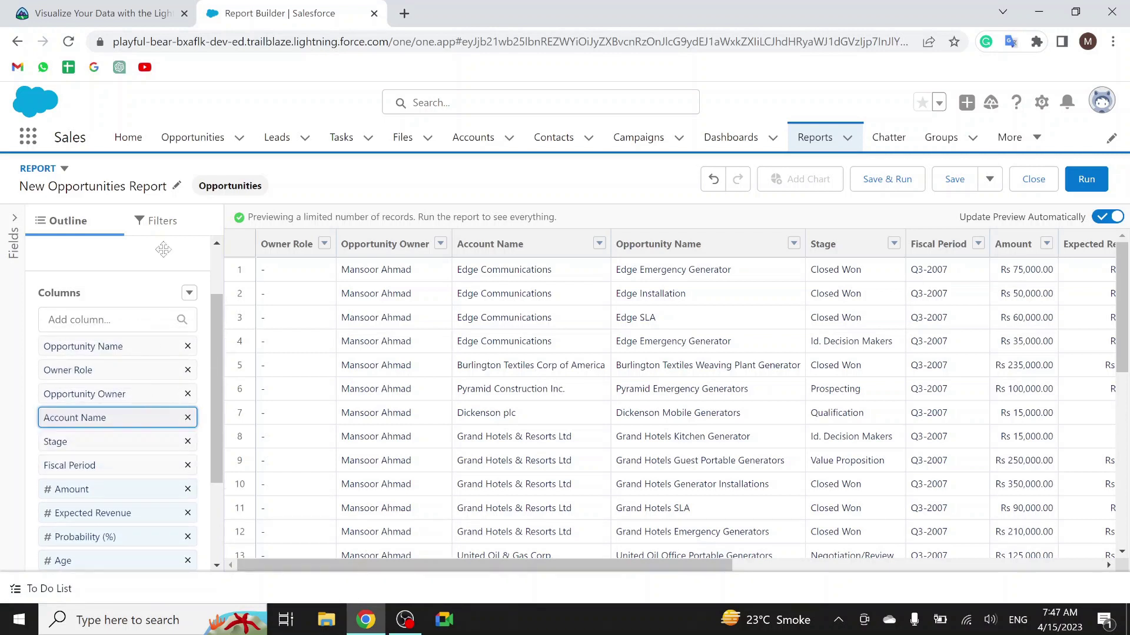
- Check the second required field and move the Opportunity Owner column directly after Opportunity Name
{"action": "left_click", "coordinate": [147, 25]}
{"action": "left_click", "coordinate": [258, 432]}
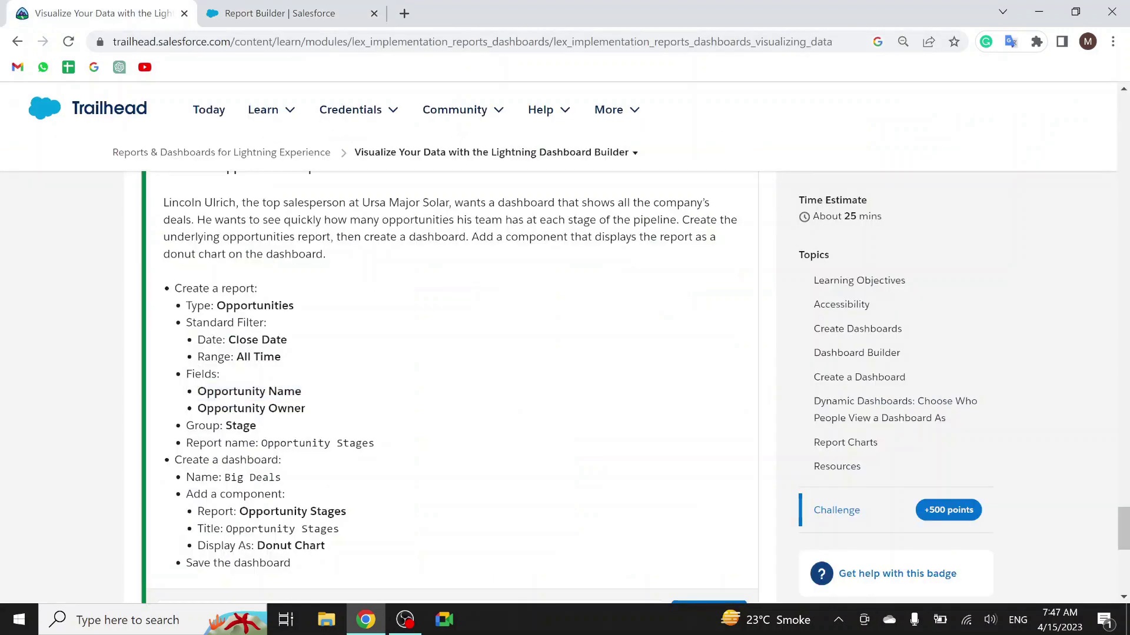
{"action": "left_click_drag", "start_coordinate": [305, 408], "coordinate": [221, 409]}
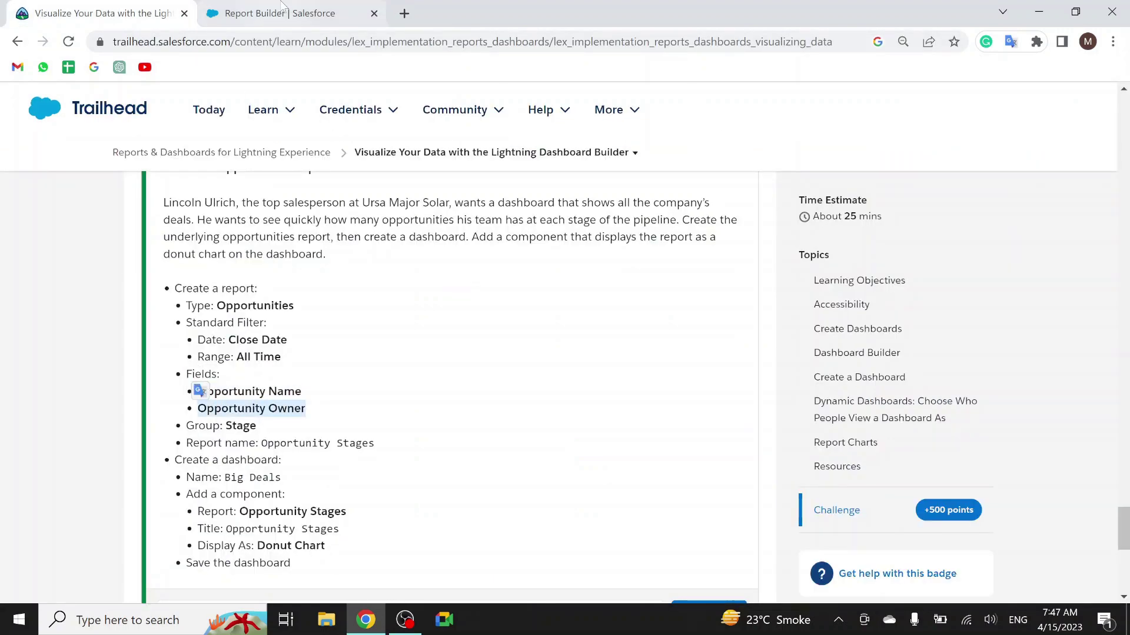
{"action": "left_click", "coordinate": [286, 17]}
{"action": "left_click_drag", "start_coordinate": [94, 394], "coordinate": [173, 356]}
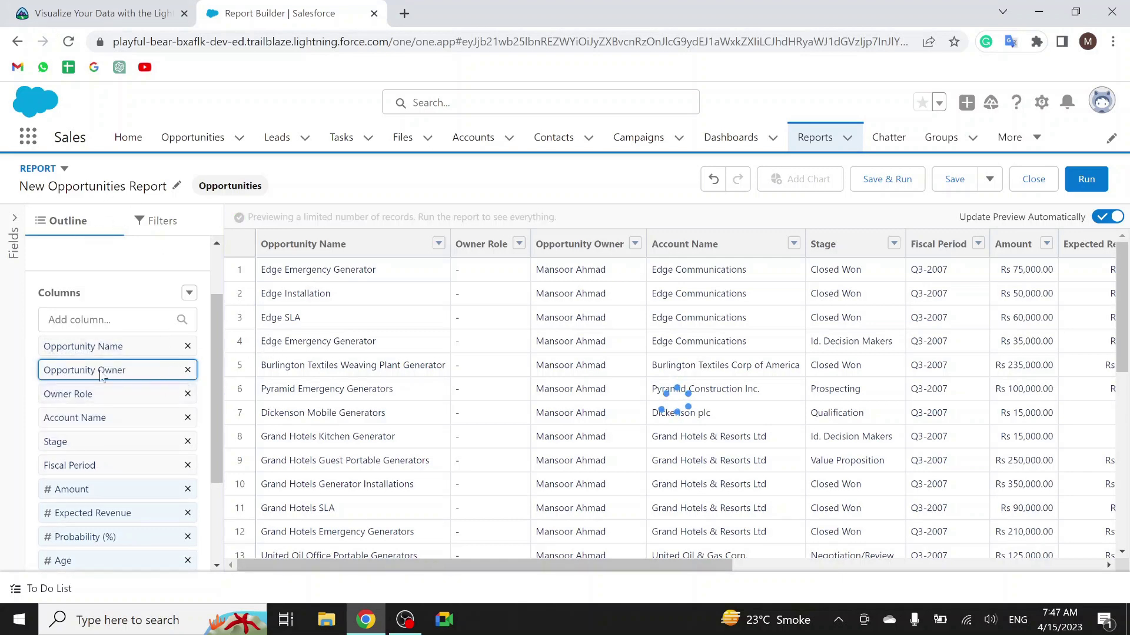
- Check the grouping requirement in the challenge and group the report rows by Stage
{"action": "left_click", "coordinate": [134, 23]}
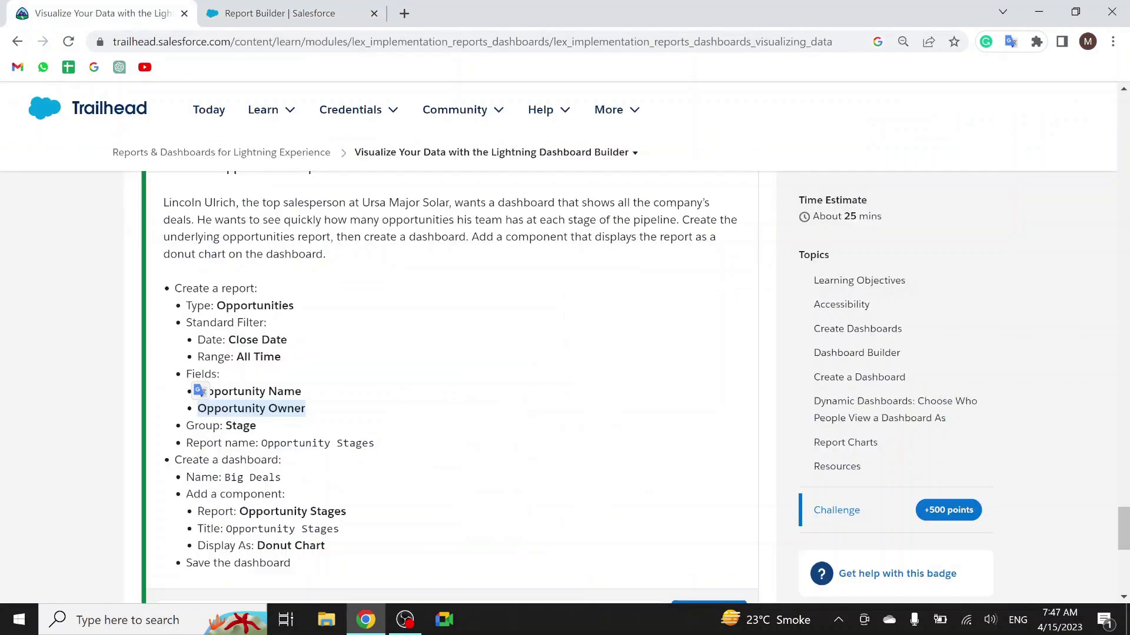
{"action": "left_click_drag", "start_coordinate": [257, 427], "coordinate": [187, 430]}
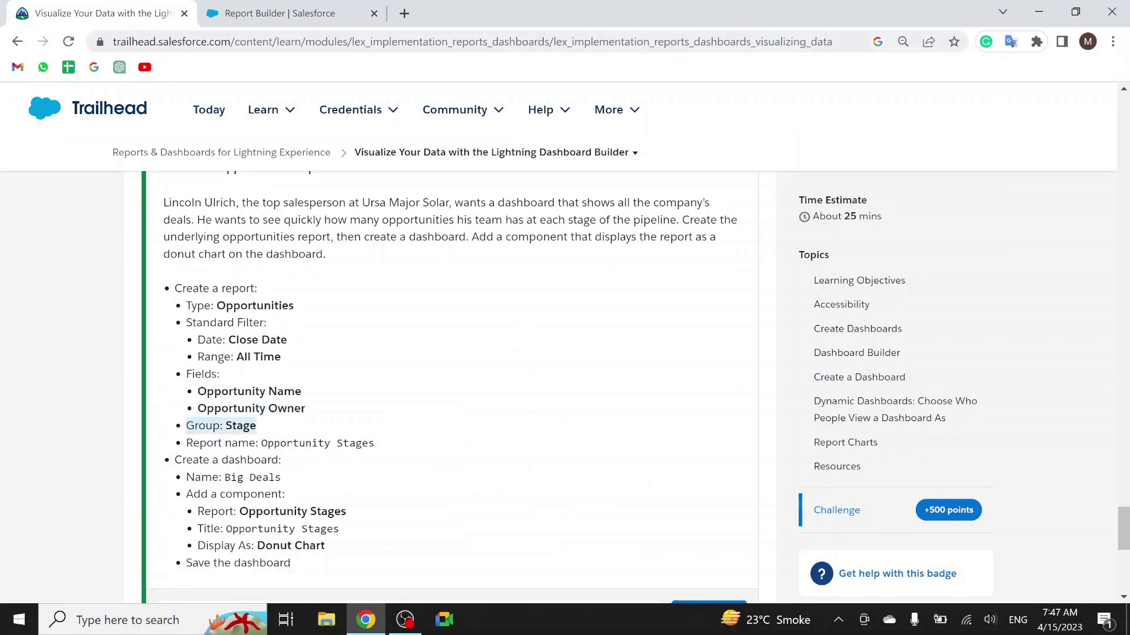
{"action": "left_click", "coordinate": [277, 13]}
{"action": "left_click", "coordinate": [48, 303]}
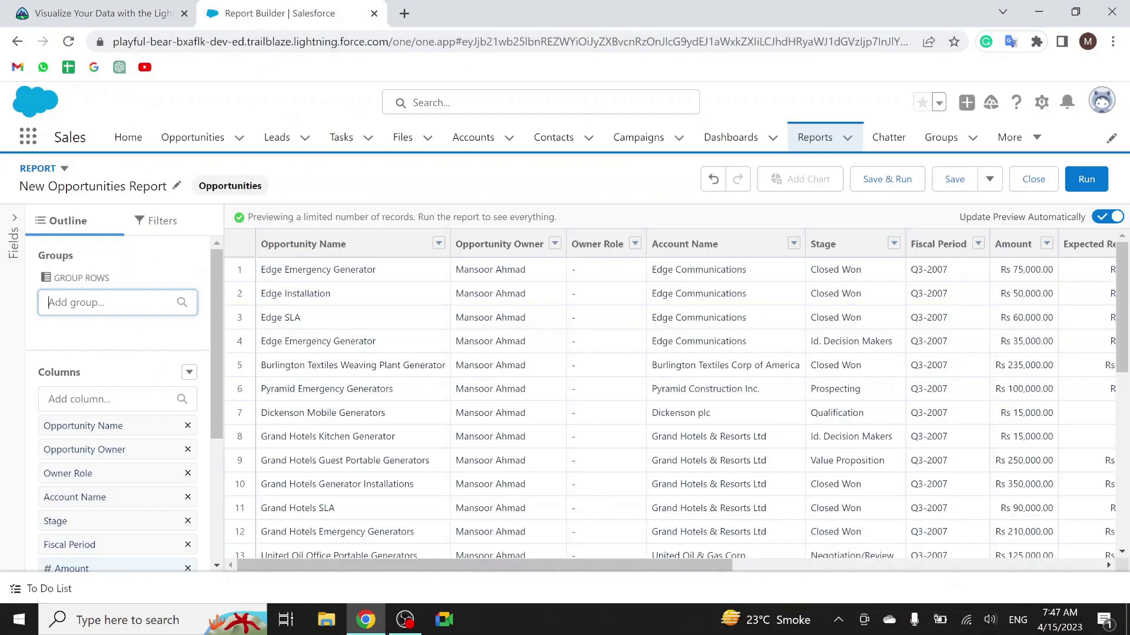
{"action": "type", "text": "sta"}
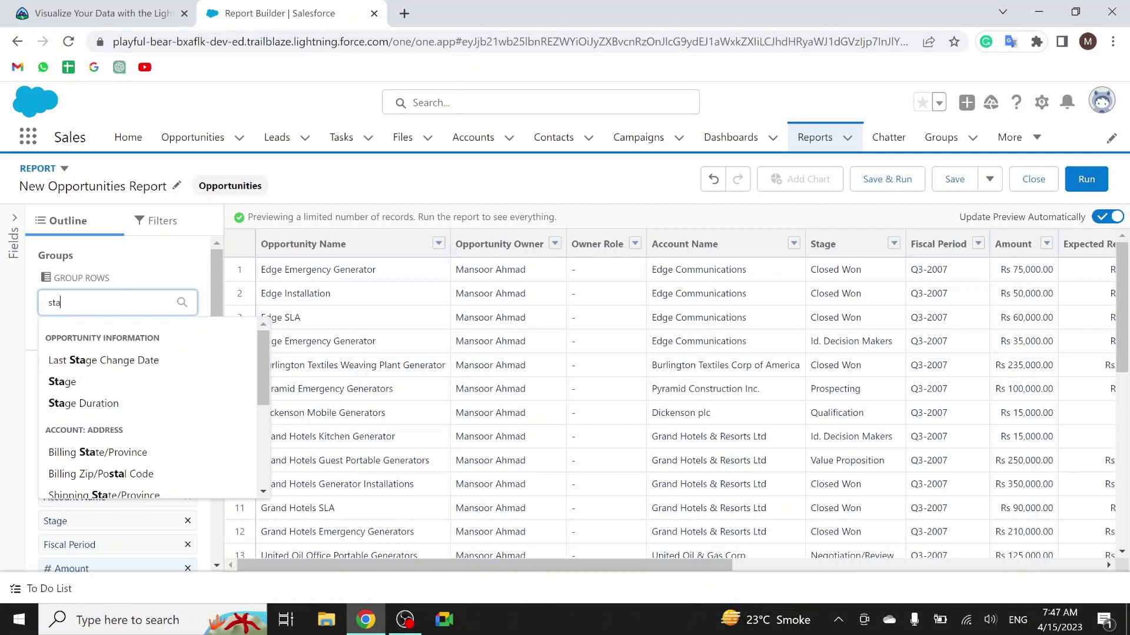
{"action": "type", "text": "ge"}
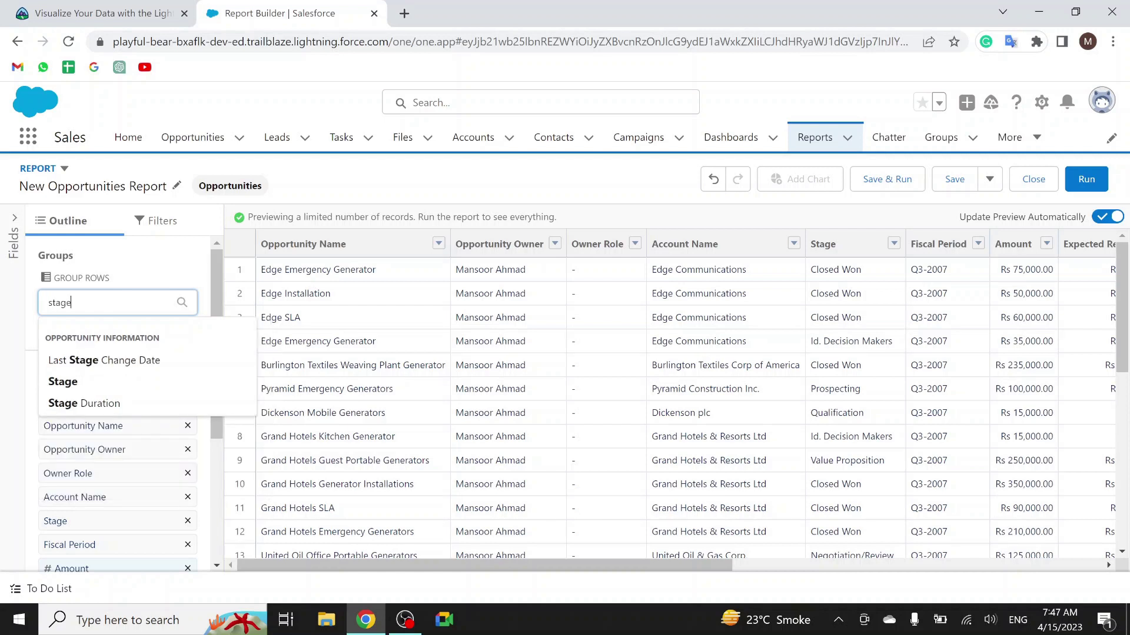
{"action": "left_click", "coordinate": [69, 384]}
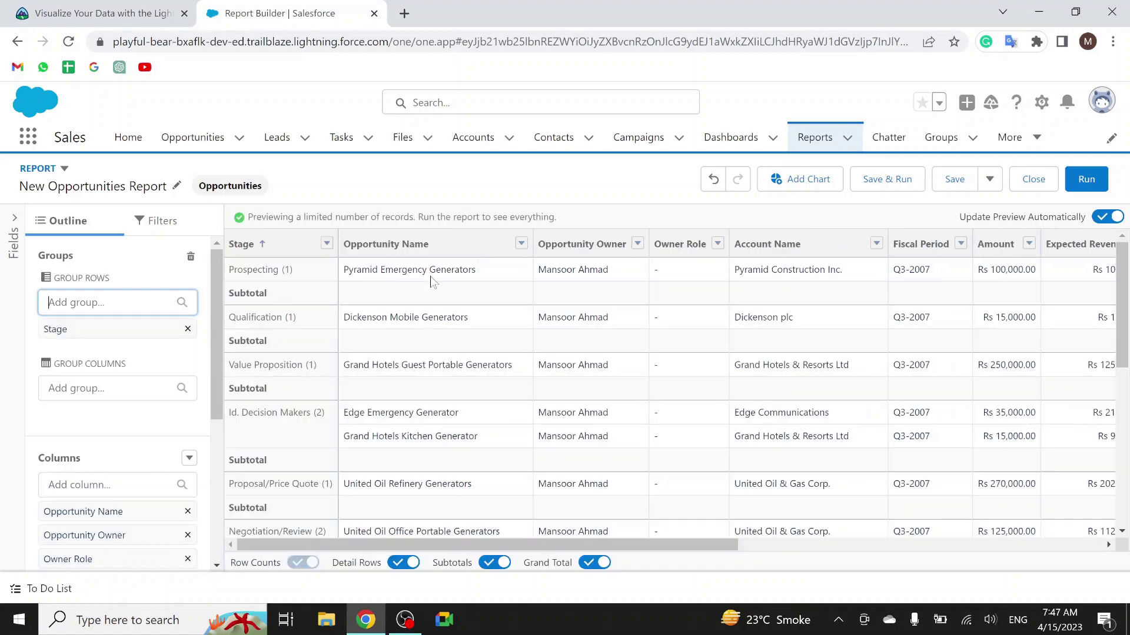
- Copy the required report name from the challenge and save the report as Opportunity Stages
{"action": "left_click", "coordinate": [36, 13]}
{"action": "left_click", "coordinate": [327, 438]}
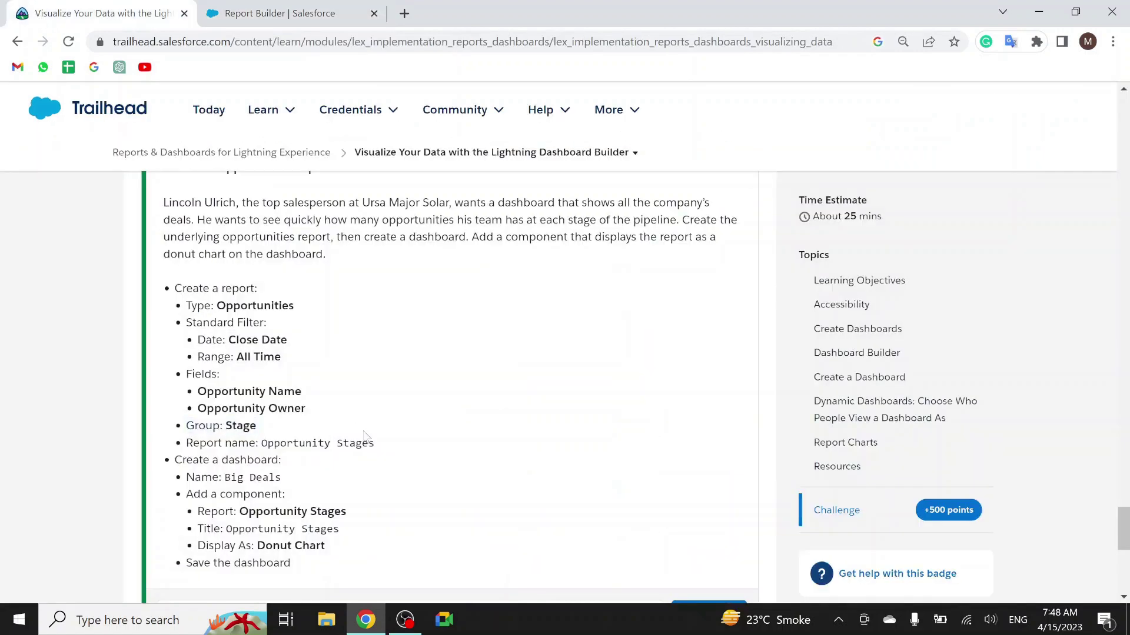
{"action": "left_click_drag", "start_coordinate": [187, 443], "coordinate": [268, 454]}
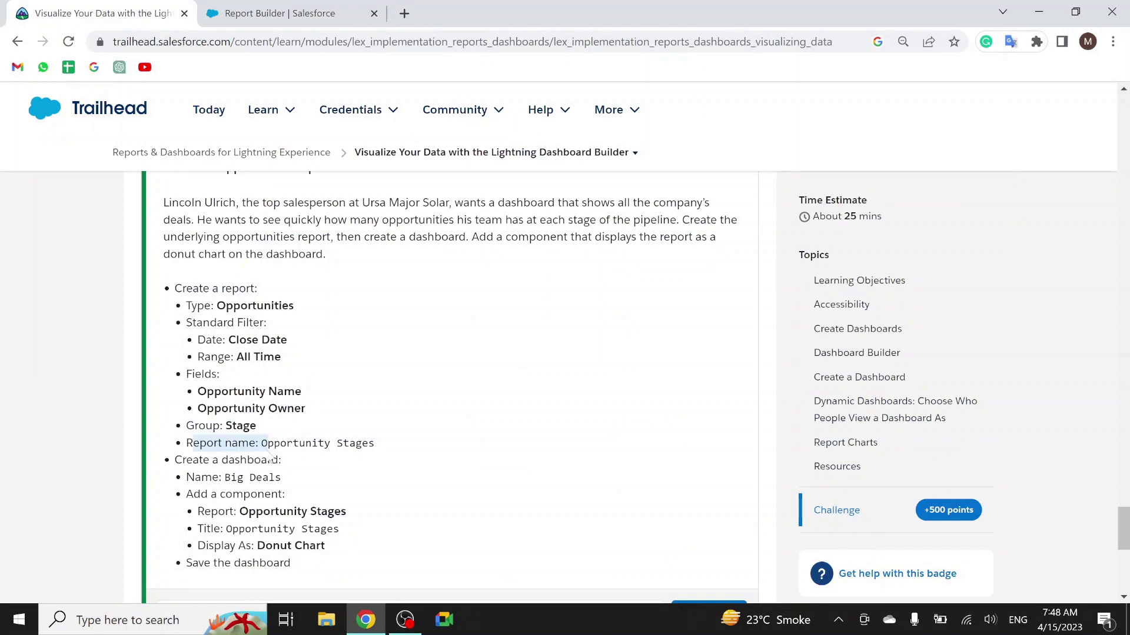
{"action": "left_click_drag", "start_coordinate": [384, 449], "coordinate": [262, 446]}
{"action": "key", "text": "ctrl+c"}
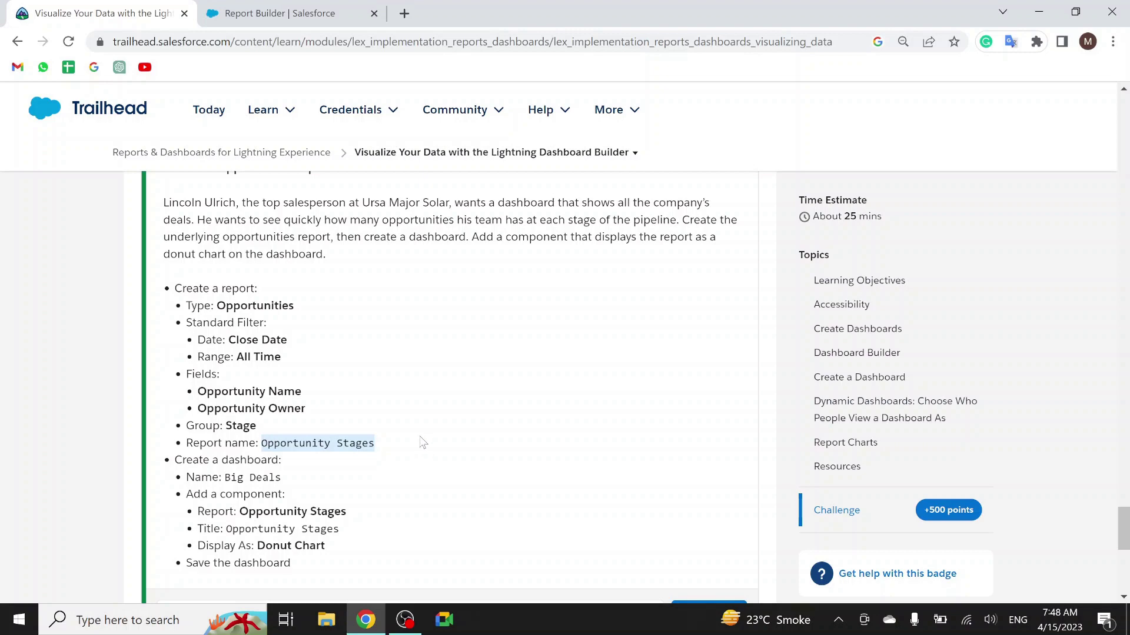
{"action": "left_click", "coordinate": [316, 18]}
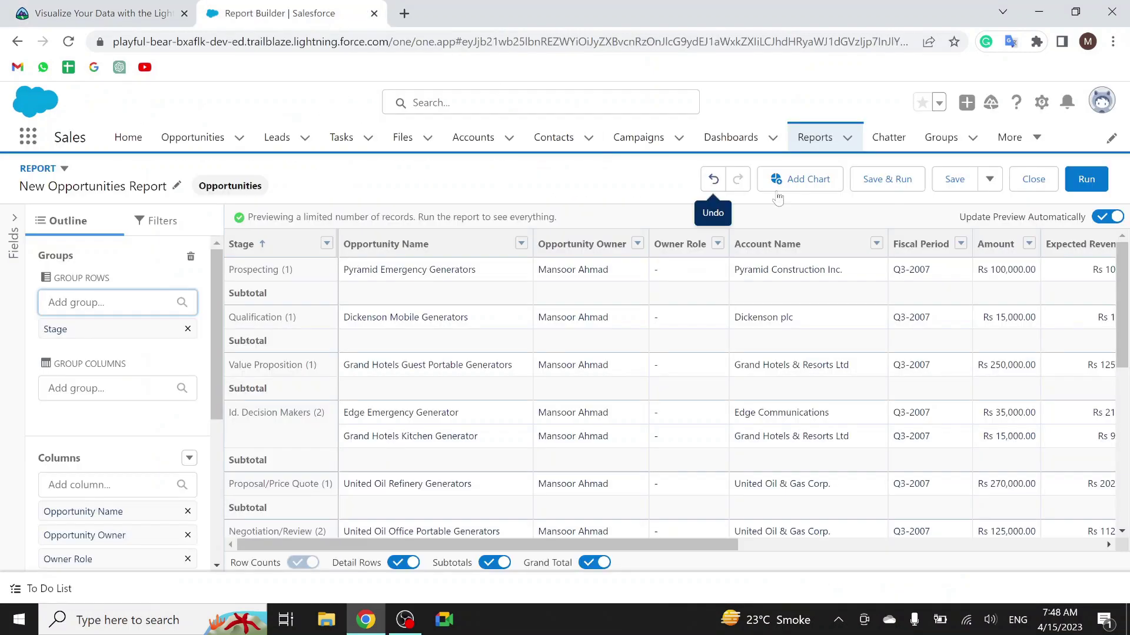
{"action": "left_click", "coordinate": [955, 179]}
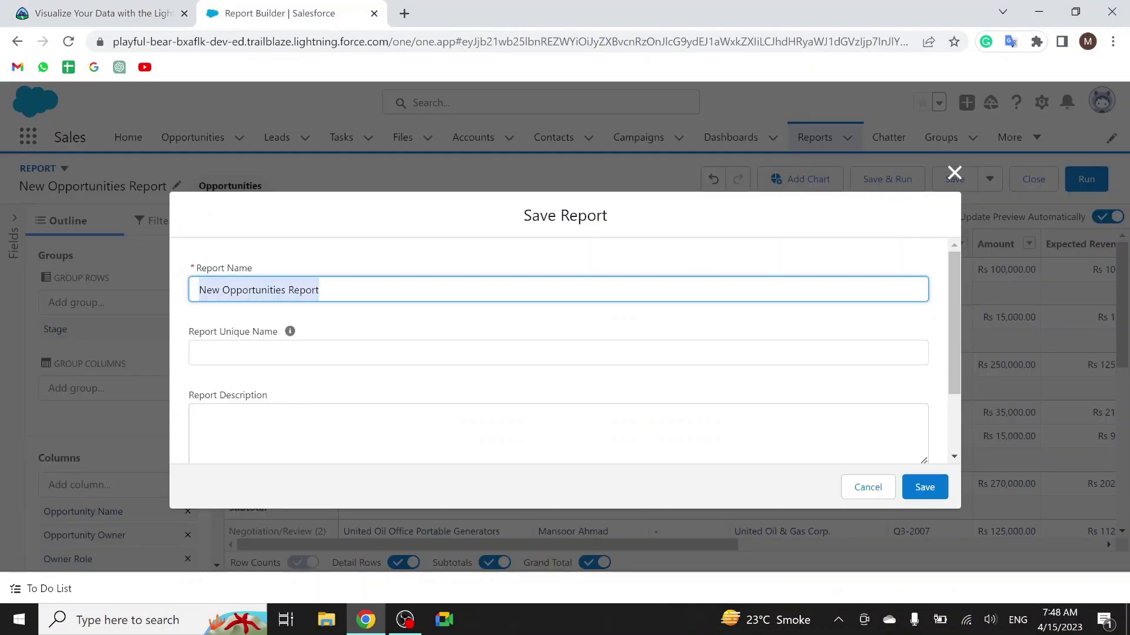
{"action": "key", "text": "ctrl+v"}
{"action": "key", "text": "Tab"}
{"action": "left_click", "coordinate": [939, 488]}
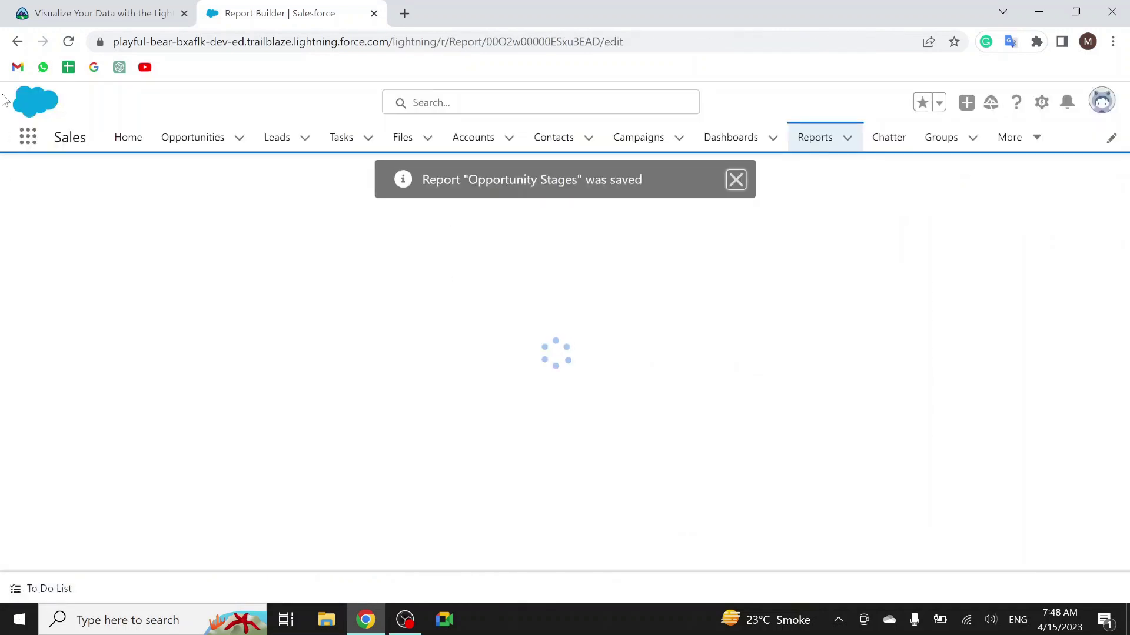
- Review the challenge's dashboard instruction and start a new dashboard in the Salesforce org
{"action": "left_click", "coordinate": [59, 23]}
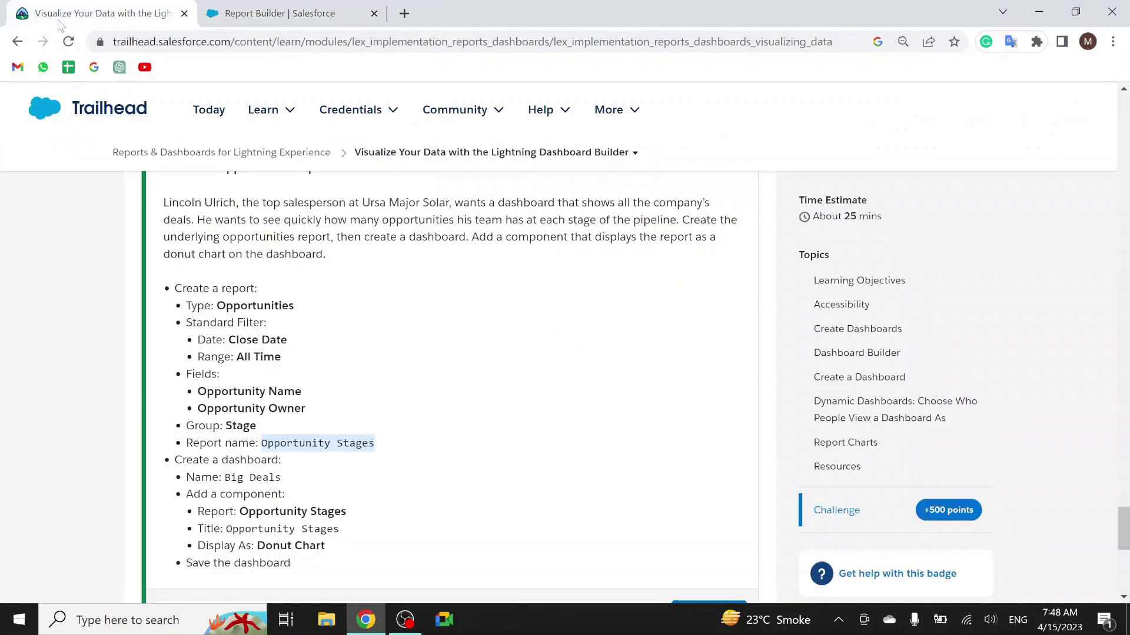
{"action": "left_click", "coordinate": [188, 460]}
{"action": "left_click_drag", "start_coordinate": [174, 461], "coordinate": [269, 460]}
{"action": "left_click", "coordinate": [287, 458]}
{"action": "left_click_drag", "start_coordinate": [174, 460], "coordinate": [279, 461]}
{"action": "left_click", "coordinate": [287, 466]}
{"action": "left_click", "coordinate": [323, 23]}
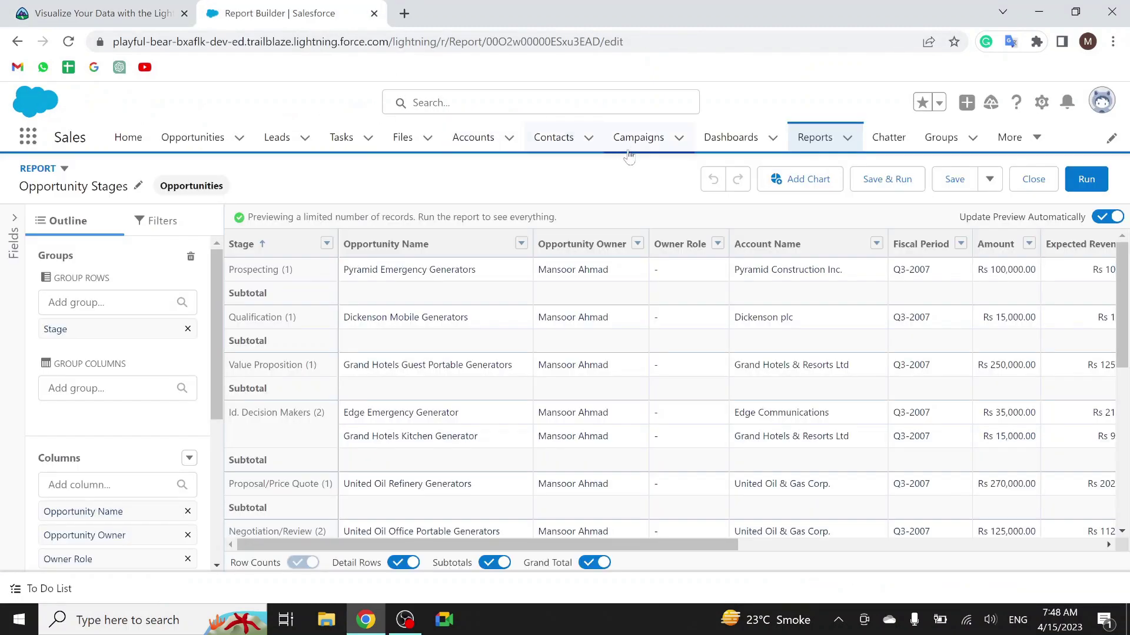
{"action": "left_click", "coordinate": [730, 138]}
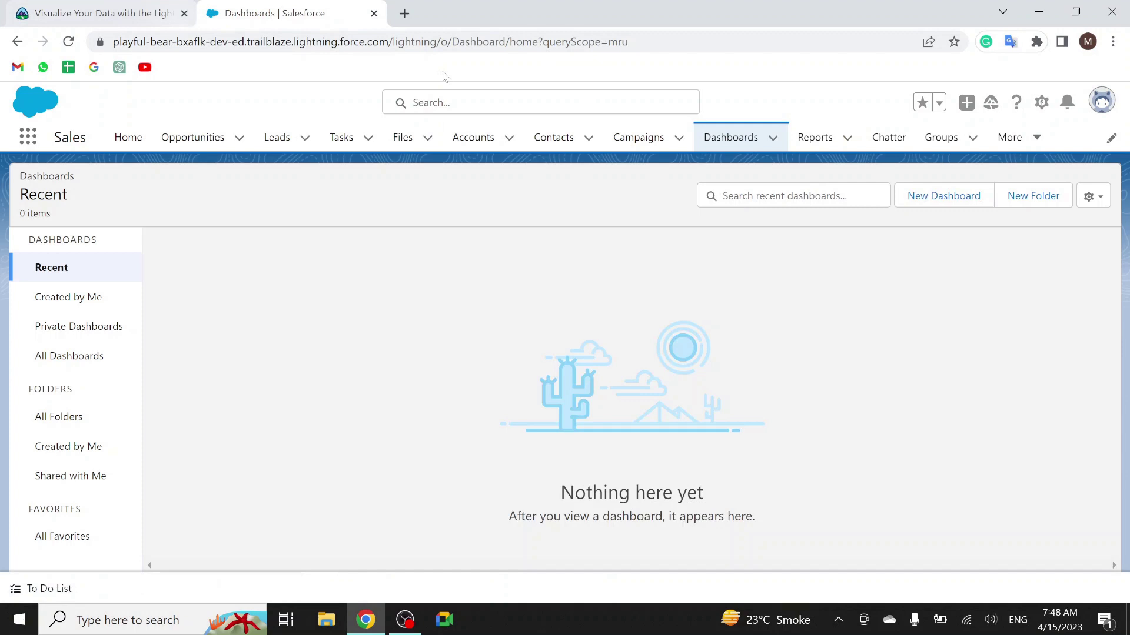
{"action": "left_click", "coordinate": [959, 202]}
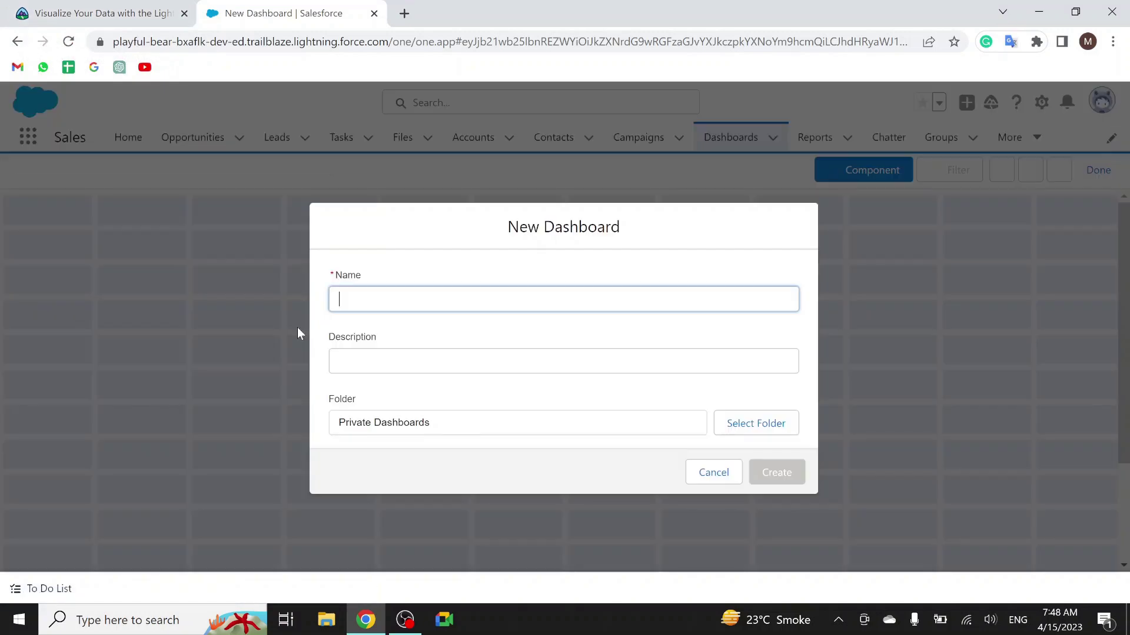
- Copy the required dashboard name from the challenge and create the dashboard as Big Deals in the Private Dashboards folder
{"action": "left_click", "coordinate": [164, 21]}
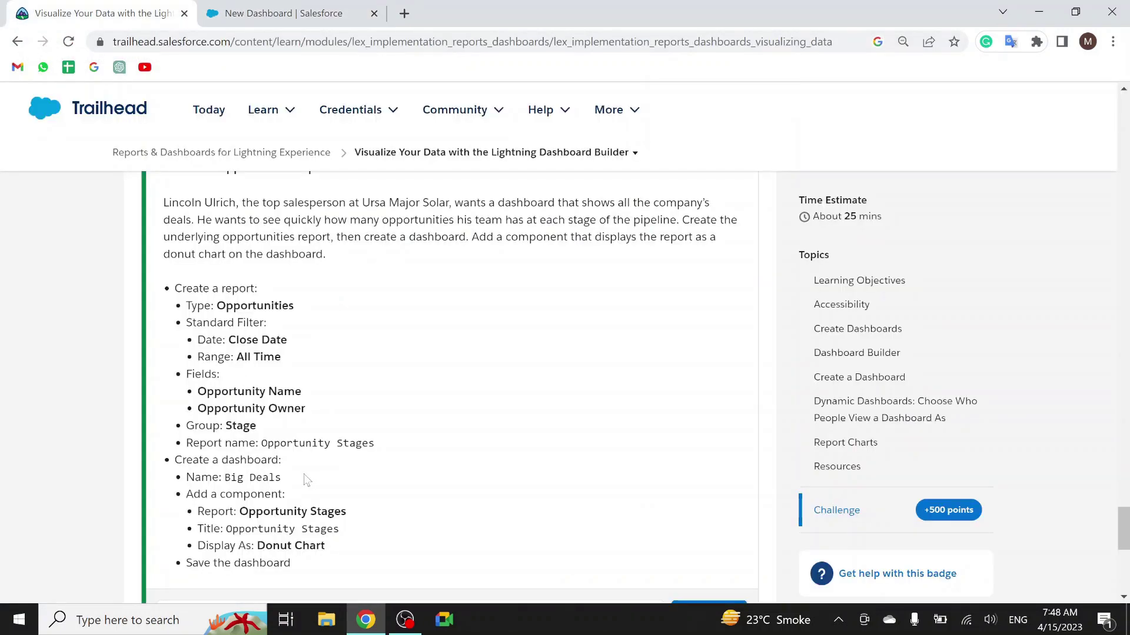
{"action": "left_click_drag", "start_coordinate": [280, 477], "coordinate": [224, 477]}
{"action": "key", "text": "ctrl+c"}
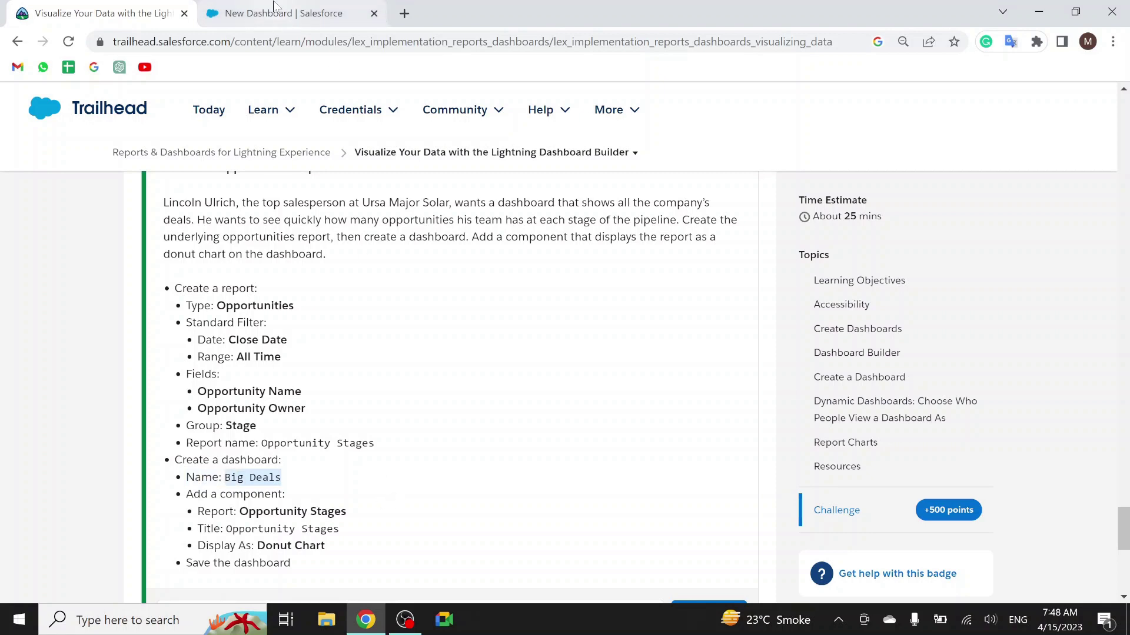
{"action": "left_click", "coordinate": [298, 8]}
{"action": "key", "text": "ctrl+v"}
{"action": "key", "text": "Tab"}
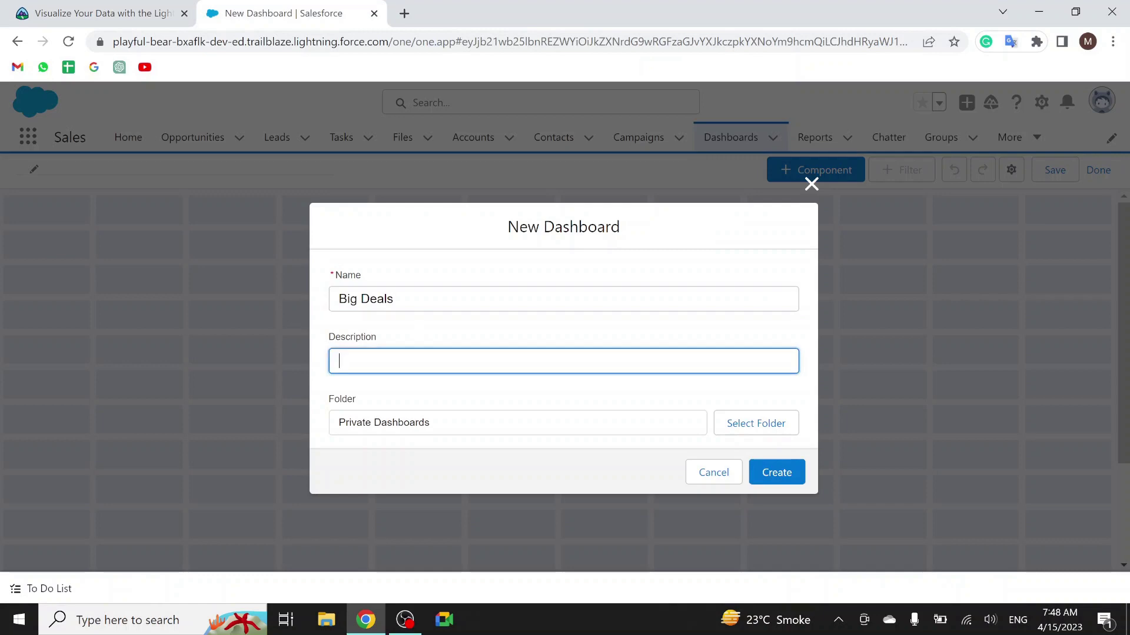
{"action": "left_click", "coordinate": [776, 471]}
- Check the challenge's component instruction and start adding a component to the Big Deals dashboard
{"action": "left_click", "coordinate": [134, 18]}
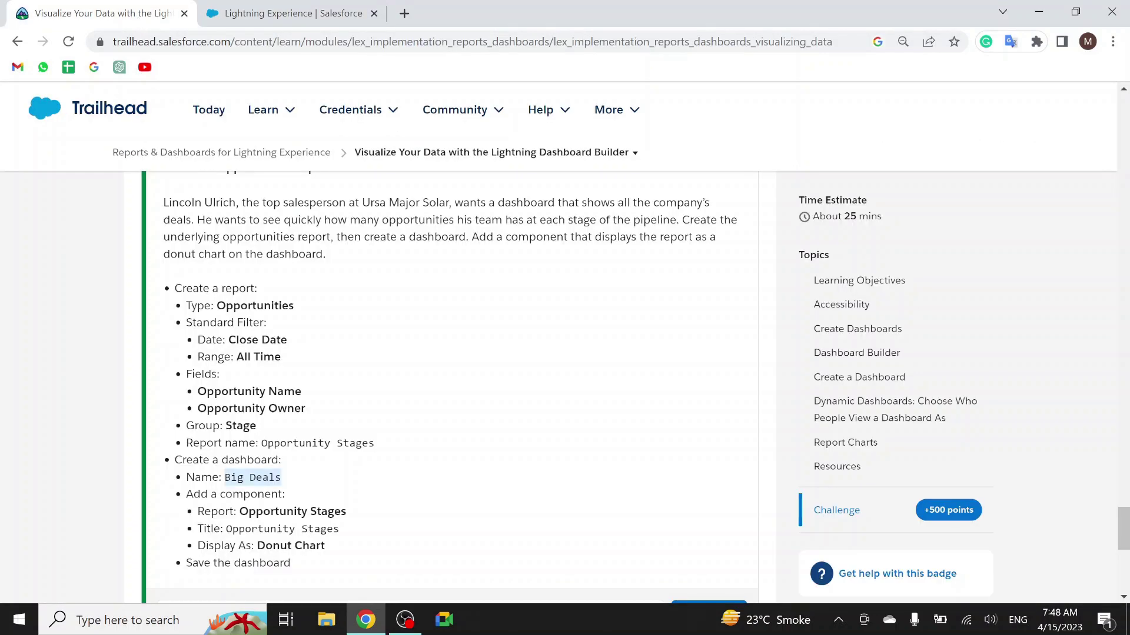
{"action": "left_click", "coordinate": [285, 504]}
{"action": "left_click_drag", "start_coordinate": [186, 494], "coordinate": [278, 495]}
{"action": "left_click", "coordinate": [287, 493]}
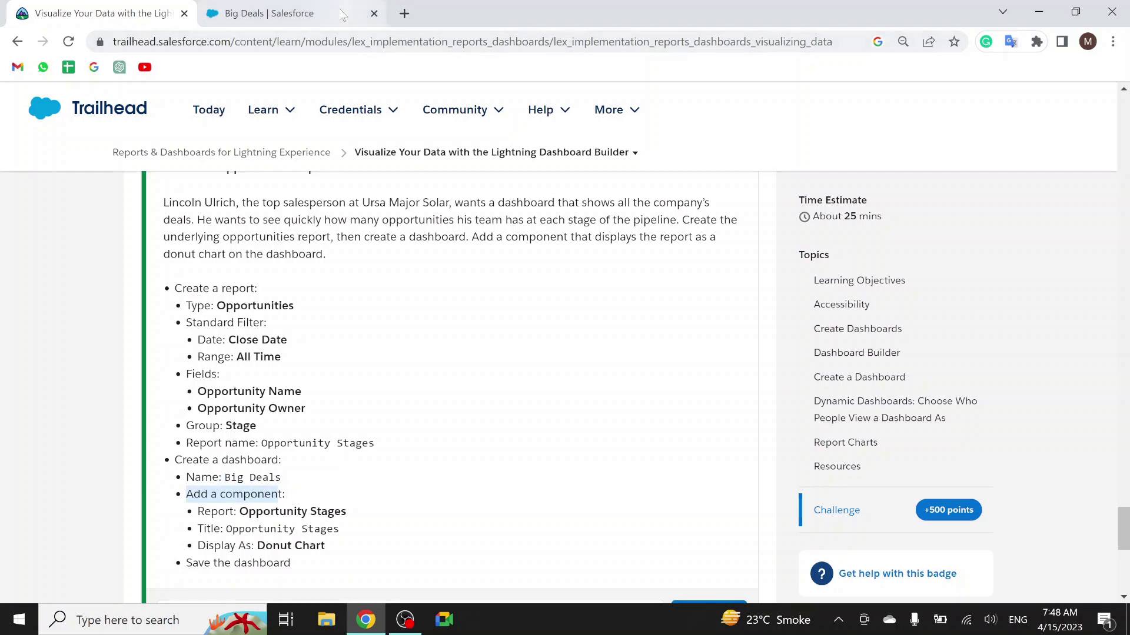
{"action": "left_click", "coordinate": [276, 13]}
{"action": "left_click", "coordinate": [770, 170]}
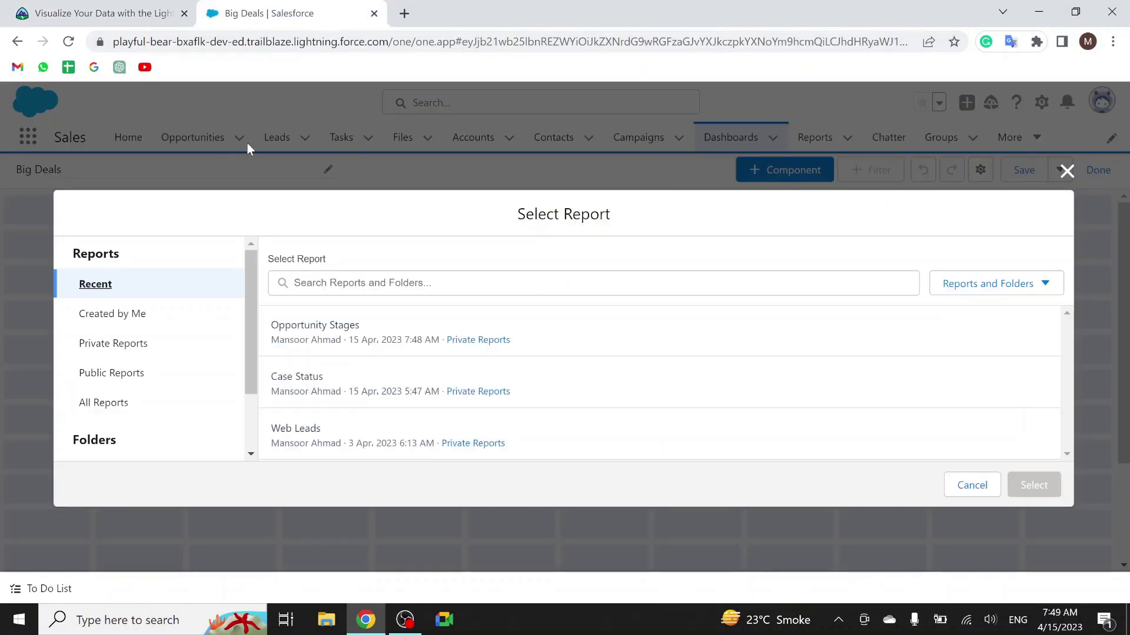
- Check which report the challenge requires and select the Opportunity Stages report as the component's source
{"action": "left_click", "coordinate": [102, 12]}
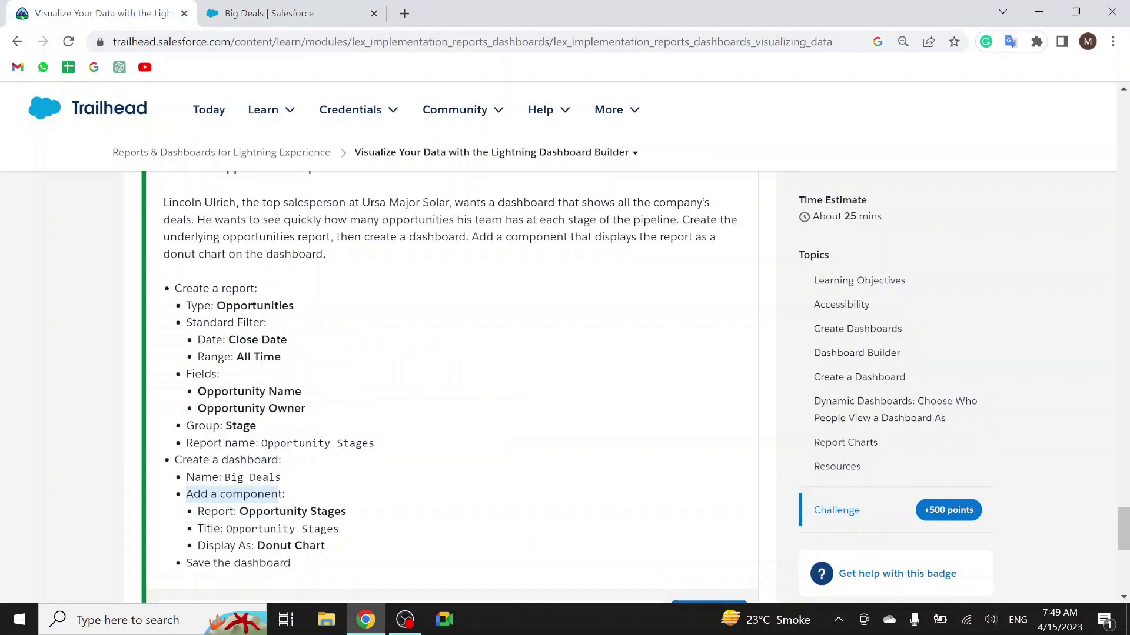
{"action": "left_click", "coordinate": [190, 515]}
{"action": "left_click_drag", "start_coordinate": [292, 513], "coordinate": [358, 516]}
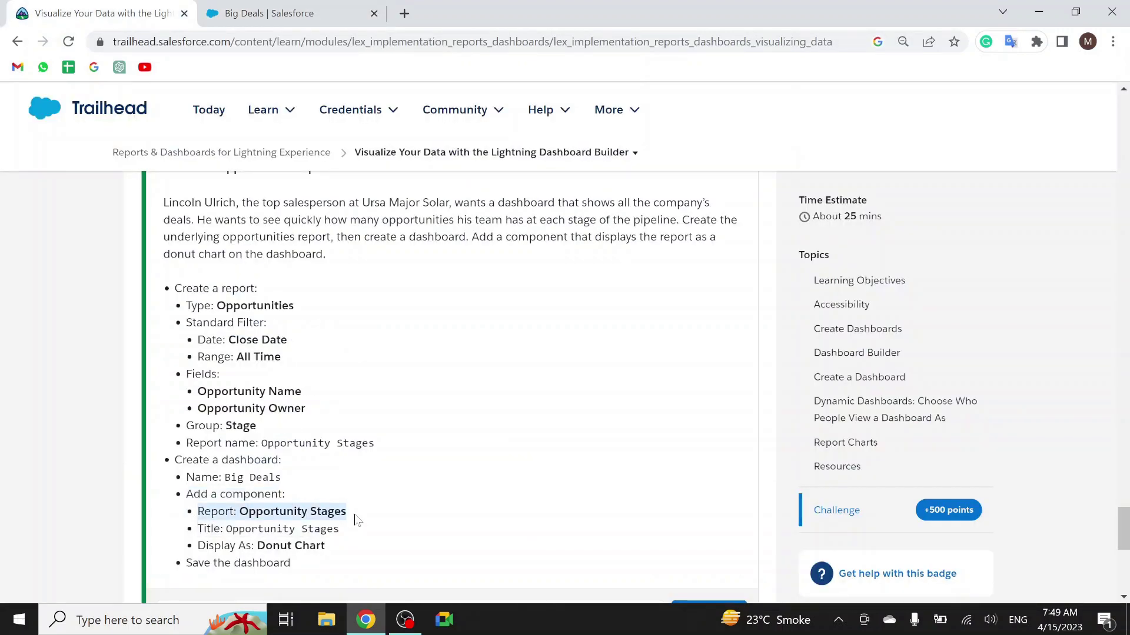
{"action": "left_click", "coordinate": [338, 13]}
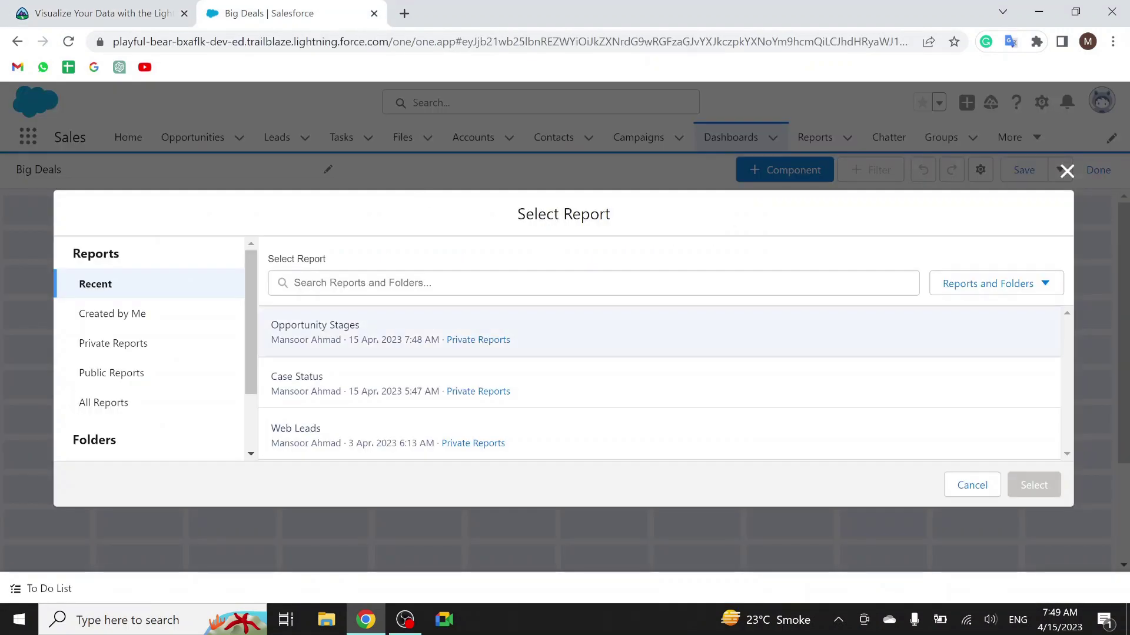
{"action": "left_click", "coordinate": [852, 345]}
{"action": "left_click", "coordinate": [1026, 486]}
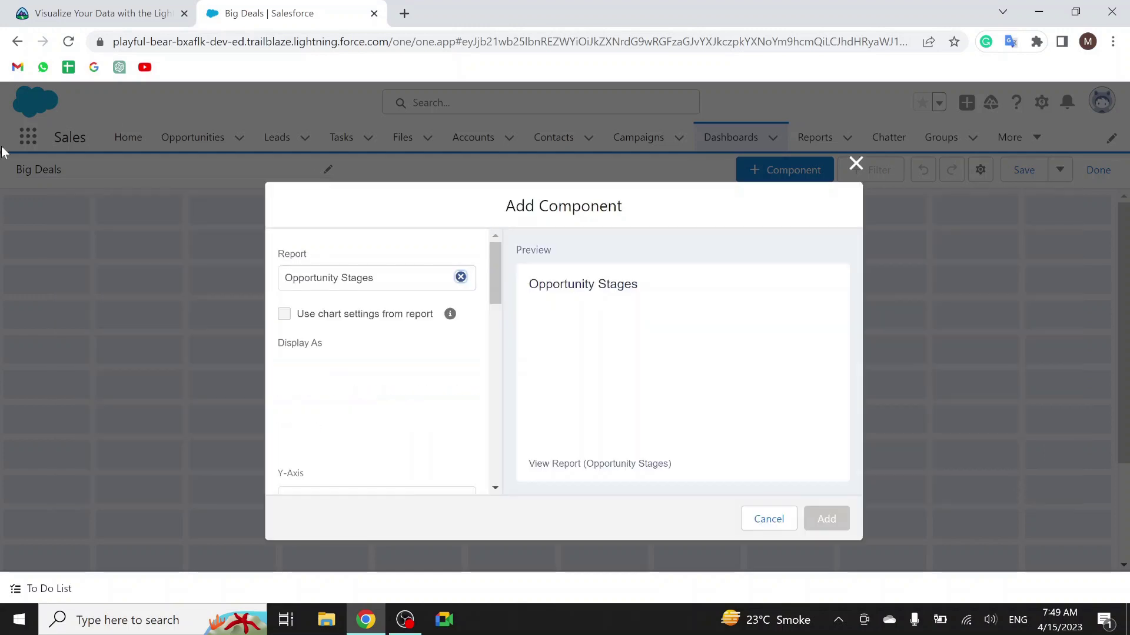
- Check the component title required by the challenge against the title in the component settings
{"action": "left_click", "coordinate": [36, 5]}
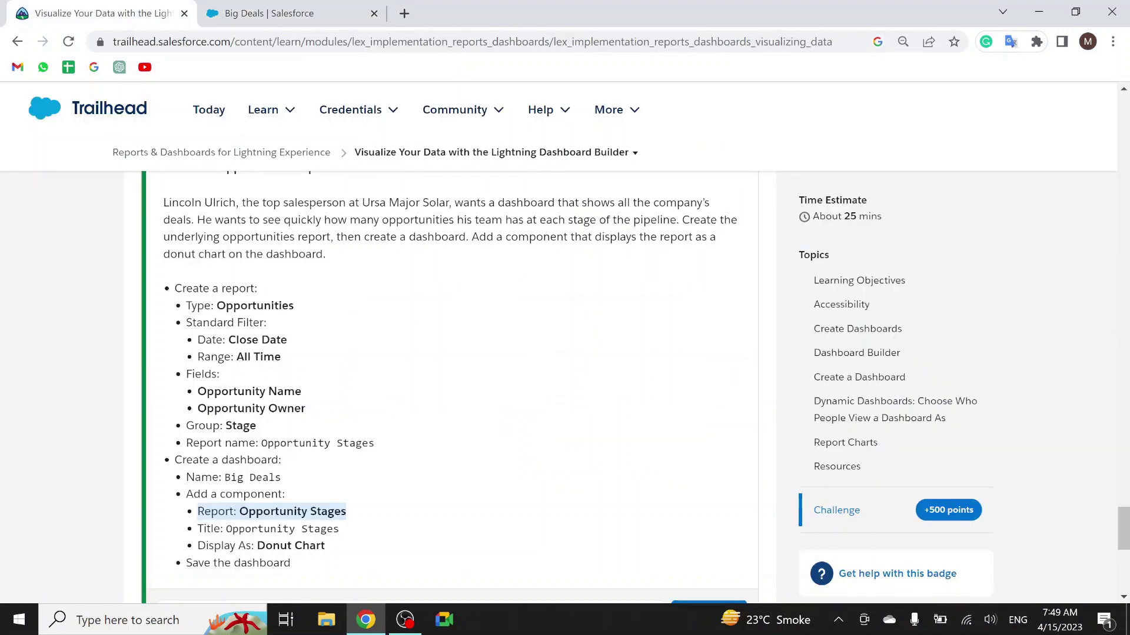
{"action": "left_click_drag", "start_coordinate": [197, 526], "coordinate": [345, 530]}
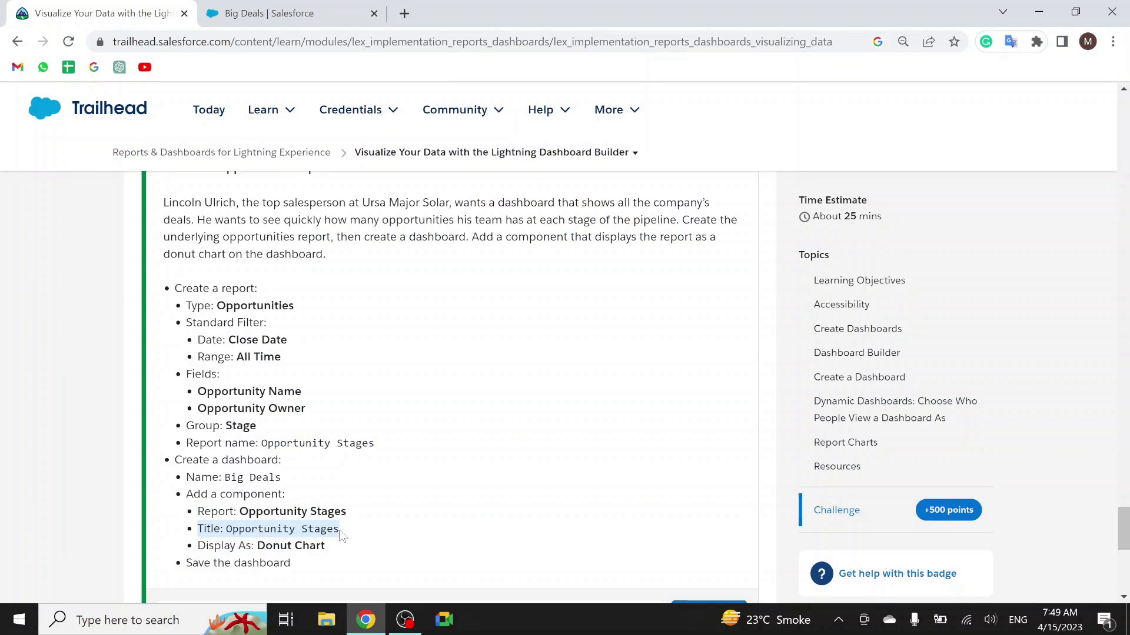
{"action": "left_click", "coordinate": [301, 11]}
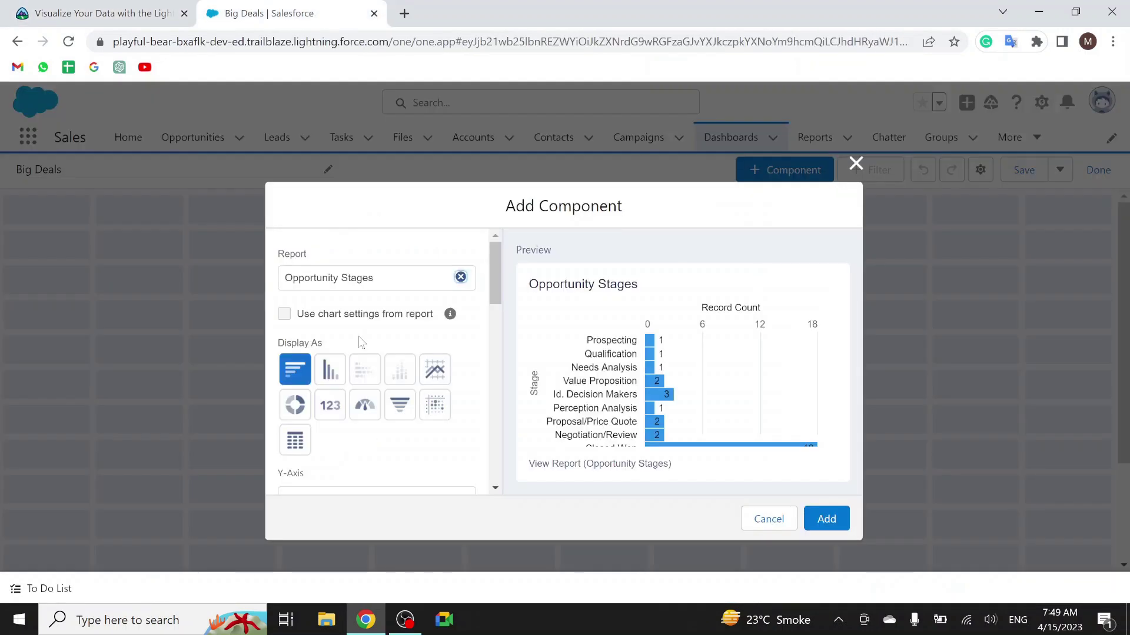
{"action": "left_click", "coordinate": [376, 285]}
- Check the required display type in the challenge, set the component to Donut Chart, and add it to the dashboard
{"action": "left_click", "coordinate": [143, 15]}
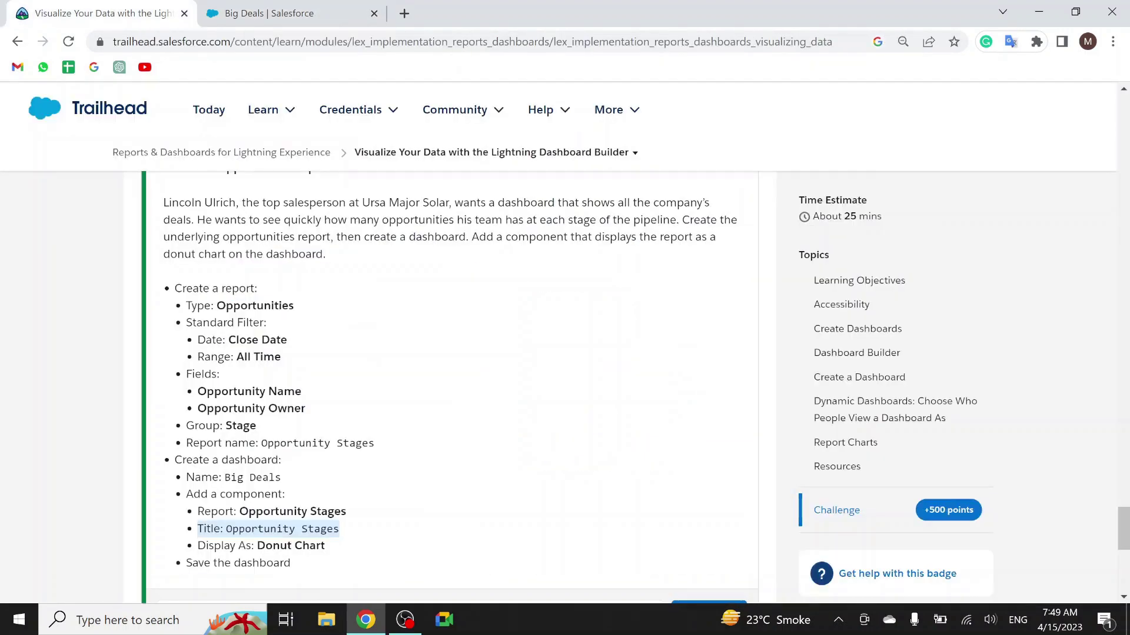
{"action": "left_click_drag", "start_coordinate": [326, 546], "coordinate": [197, 547]}
{"action": "left_click", "coordinate": [269, 12]}
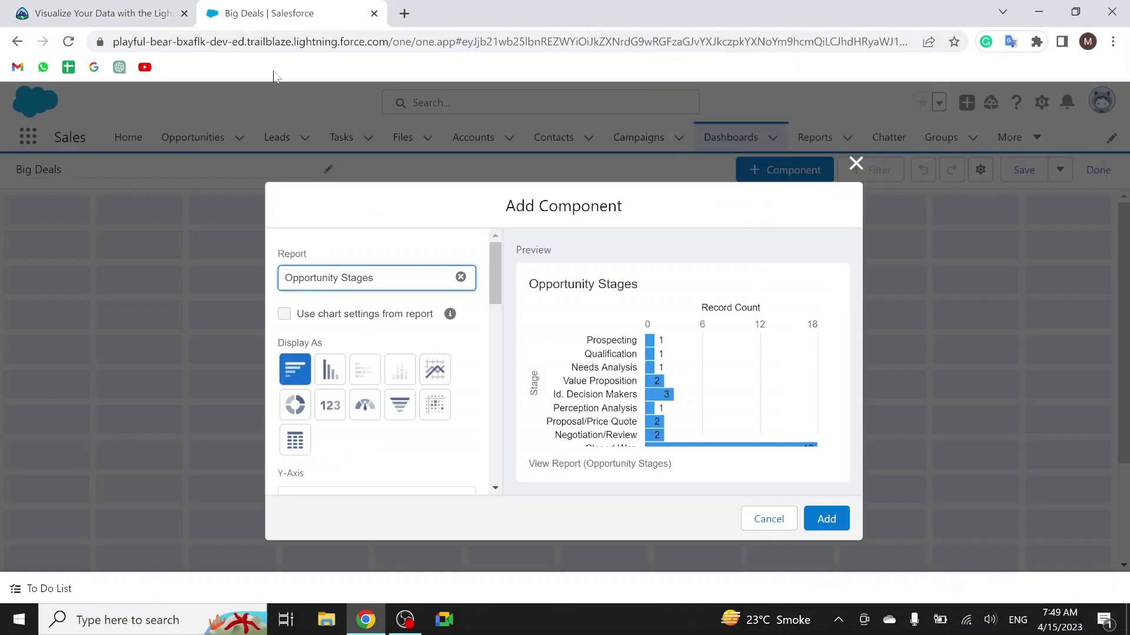
{"action": "left_click", "coordinate": [297, 406]}
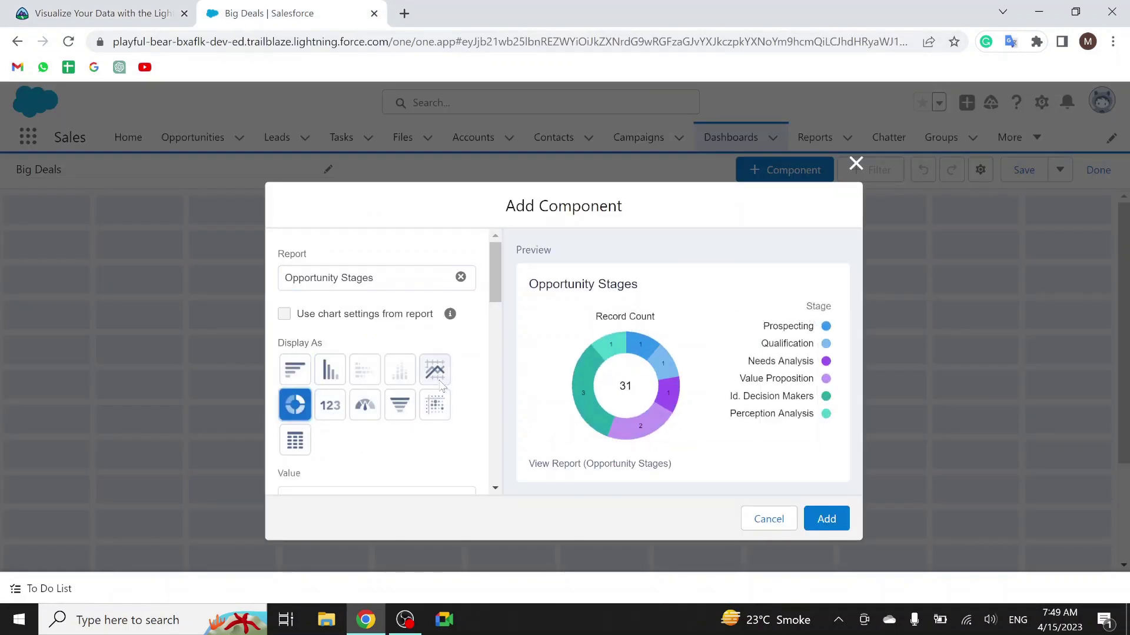
{"action": "scroll", "coordinate": [436, 396], "scroll_direction": "down", "scroll_amount": 1}
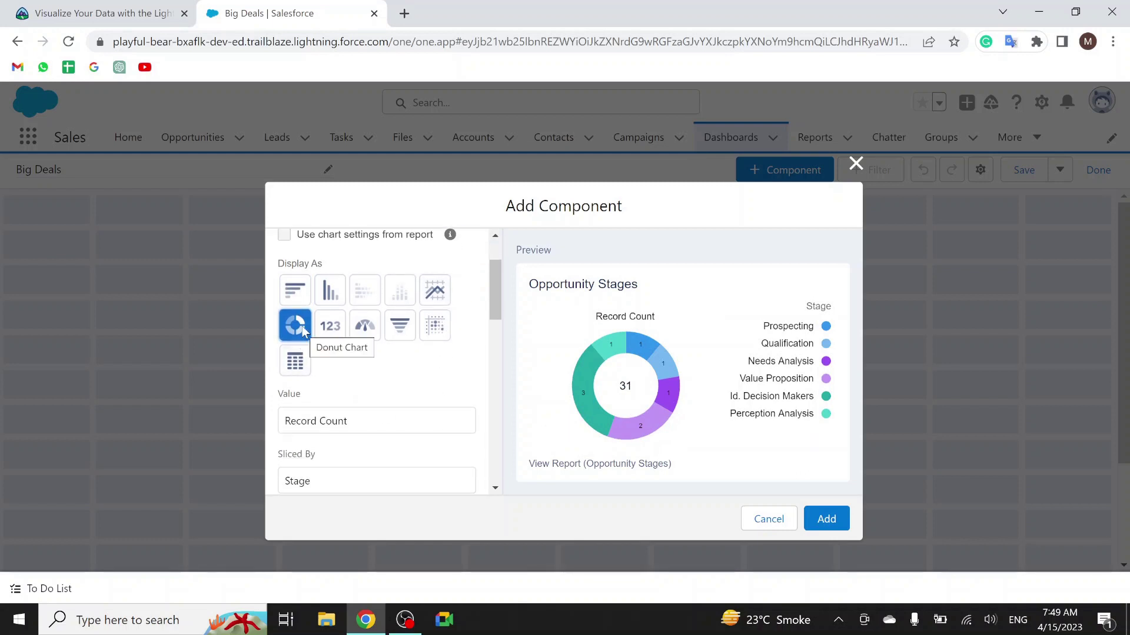
{"action": "scroll", "coordinate": [468, 446], "scroll_direction": "down", "scroll_amount": 1}
{"action": "scroll", "coordinate": [467, 445], "scroll_direction": "down", "scroll_amount": 2}
{"action": "scroll", "coordinate": [468, 447], "scroll_direction": "down", "scroll_amount": 5}
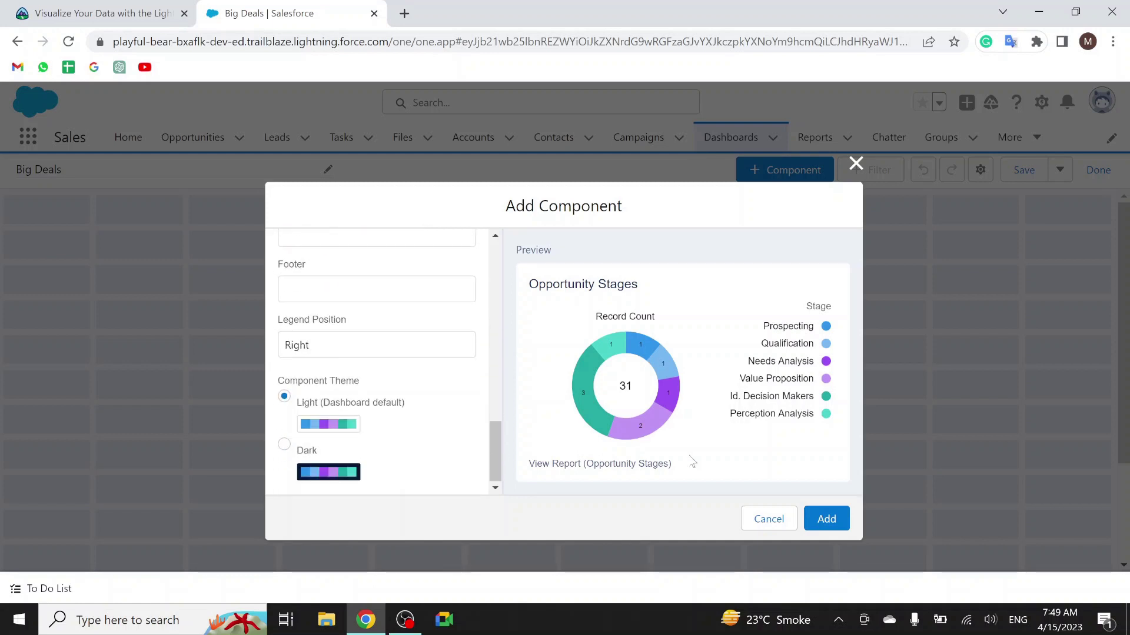
{"action": "left_click", "coordinate": [826, 519]}
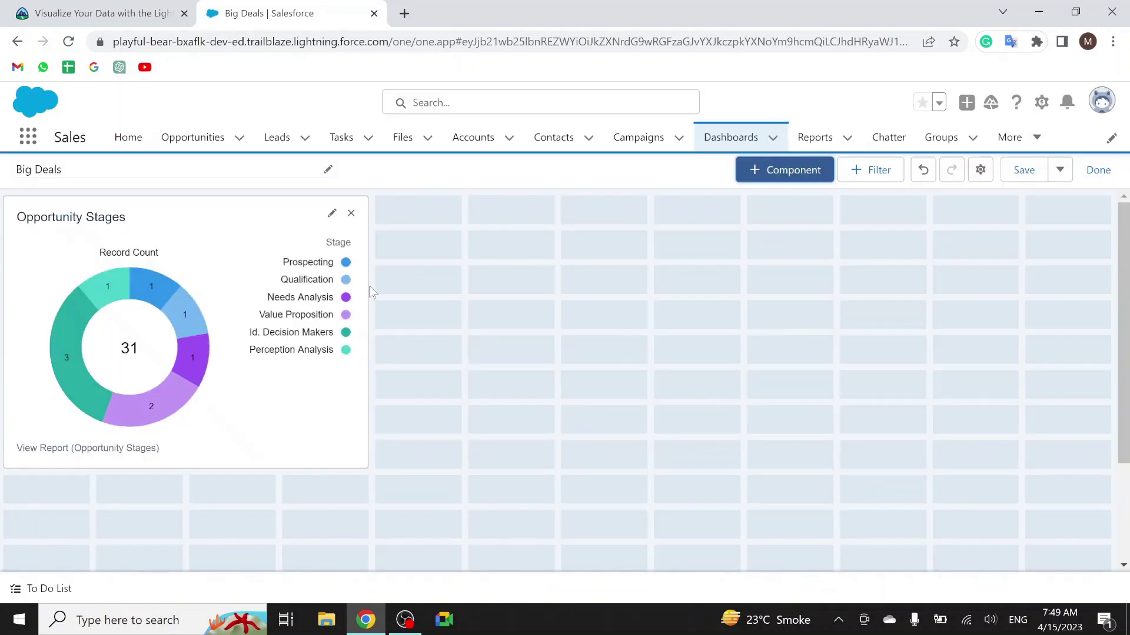
- Check the challenge's final dashboard instruction, then save the Big Deals dashboard and finish editing it
{"action": "left_click", "coordinate": [105, 13]}
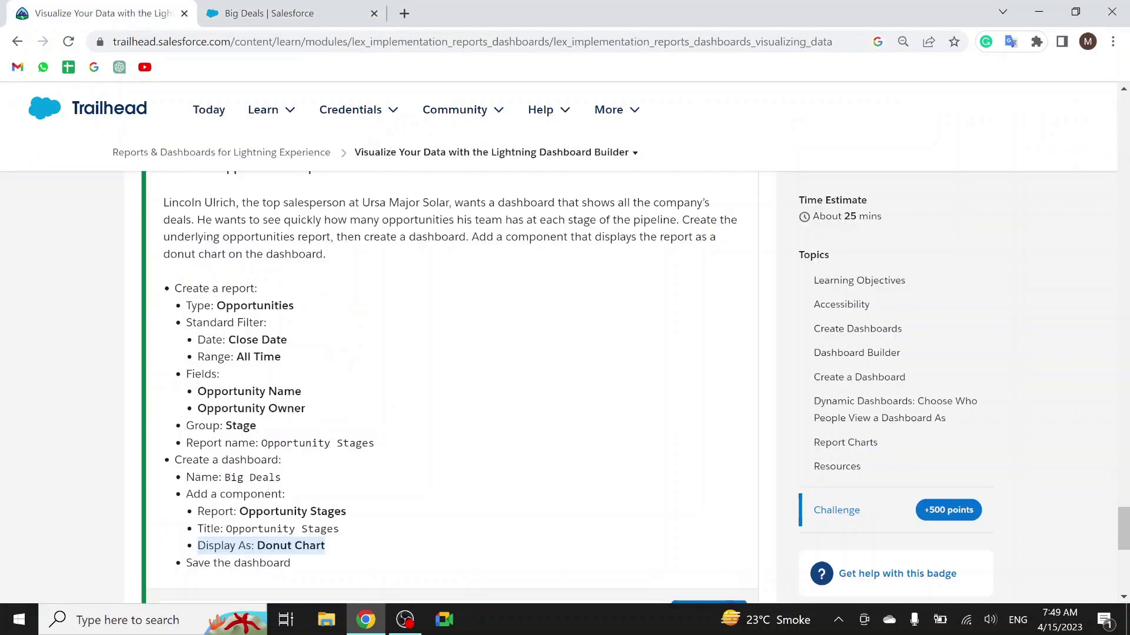
{"action": "left_click_drag", "start_coordinate": [186, 563], "coordinate": [291, 563]}
{"action": "left_click", "coordinate": [294, 13]}
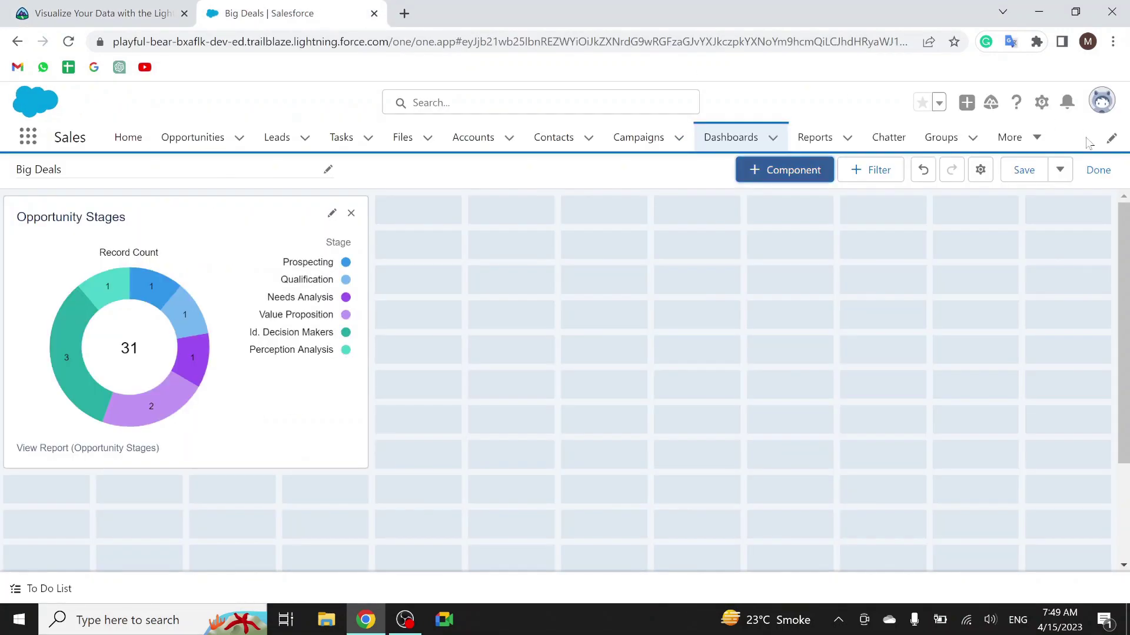
{"action": "left_click", "coordinate": [1024, 170]}
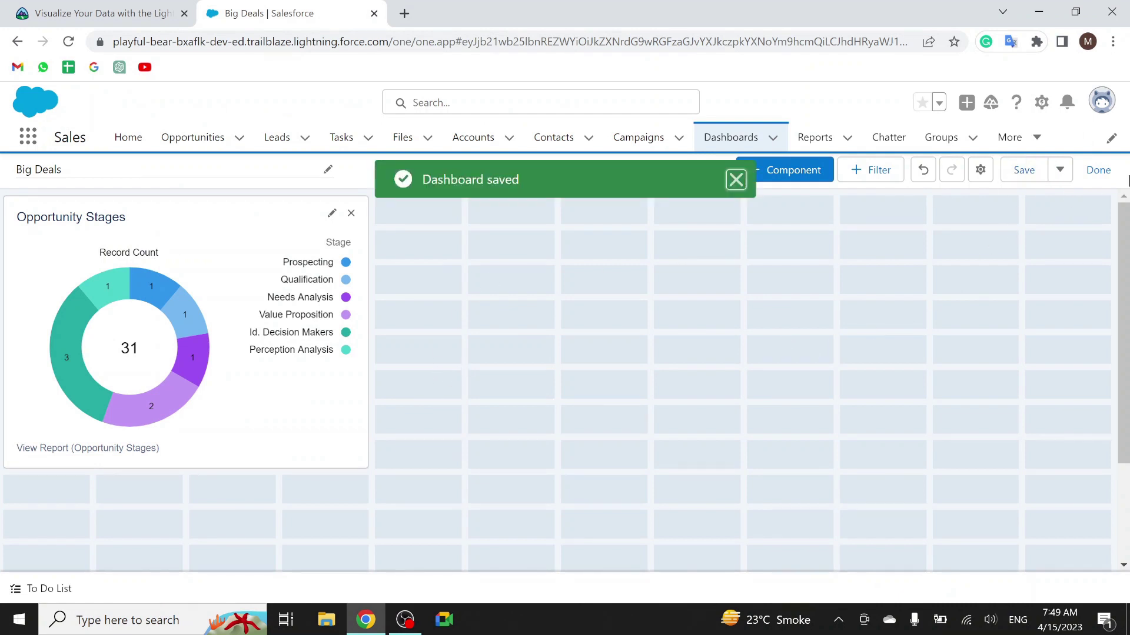
{"action": "left_click", "coordinate": [1098, 170]}
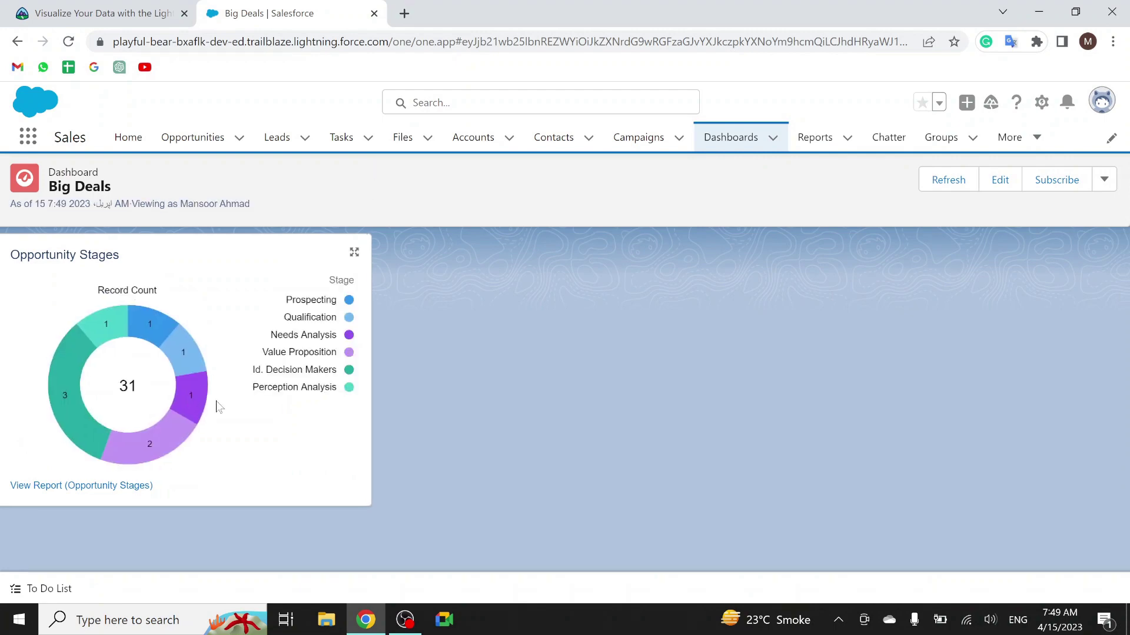
- Return to the Trailhead challenge page and submit the challenge for checking to earn 500 points
{"action": "left_click", "coordinate": [151, 14]}
{"action": "scroll", "coordinate": [228, 379], "scroll_direction": "down", "scroll_amount": 3}
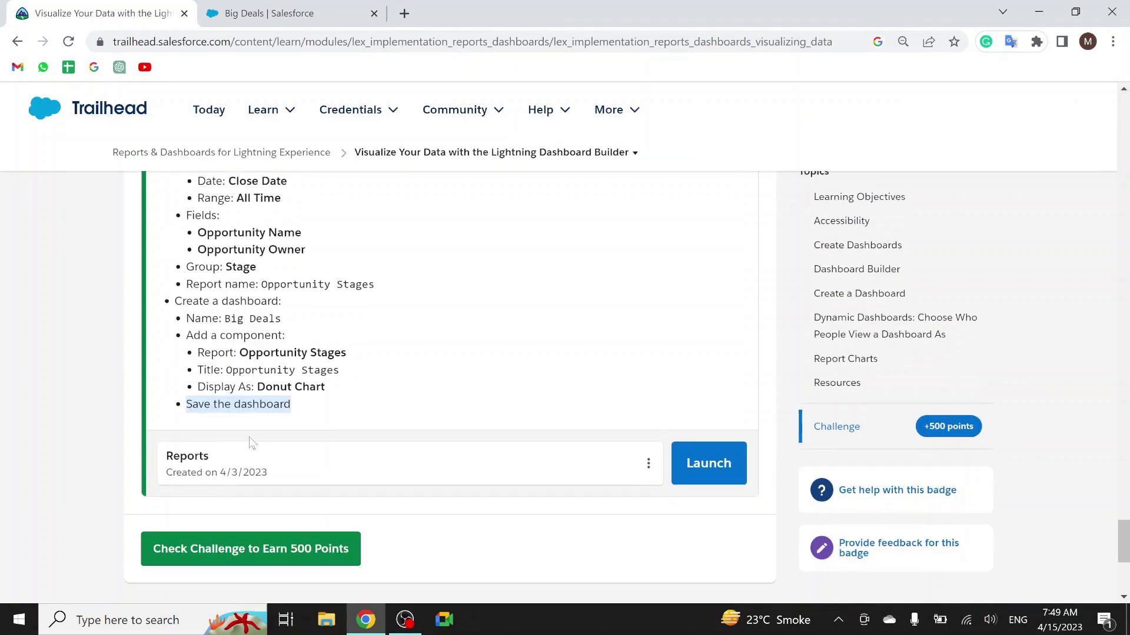
{"action": "left_click", "coordinate": [245, 546]}
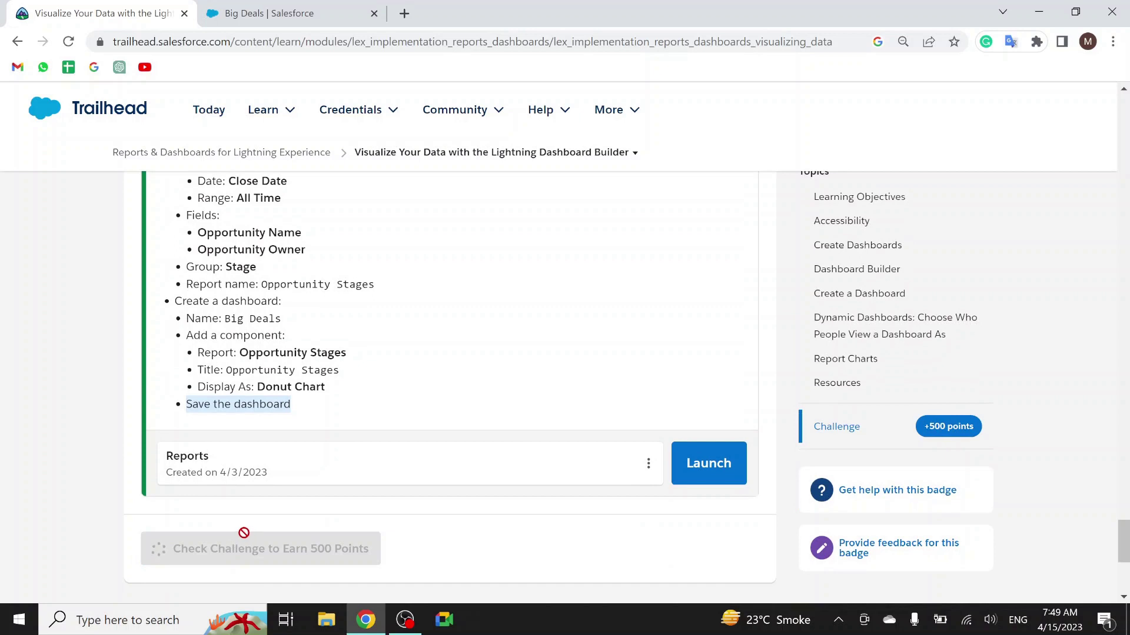